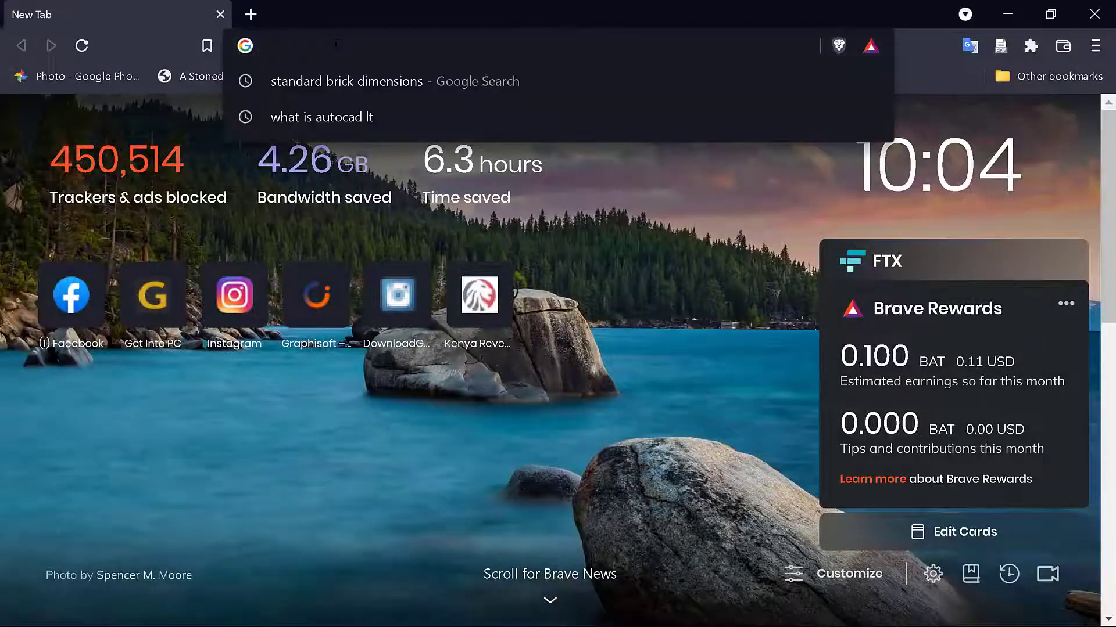
Step: Load graphisoft.com in Brave, then minimize the browser window
{"action": "type", "text": "graphisoft.com"}
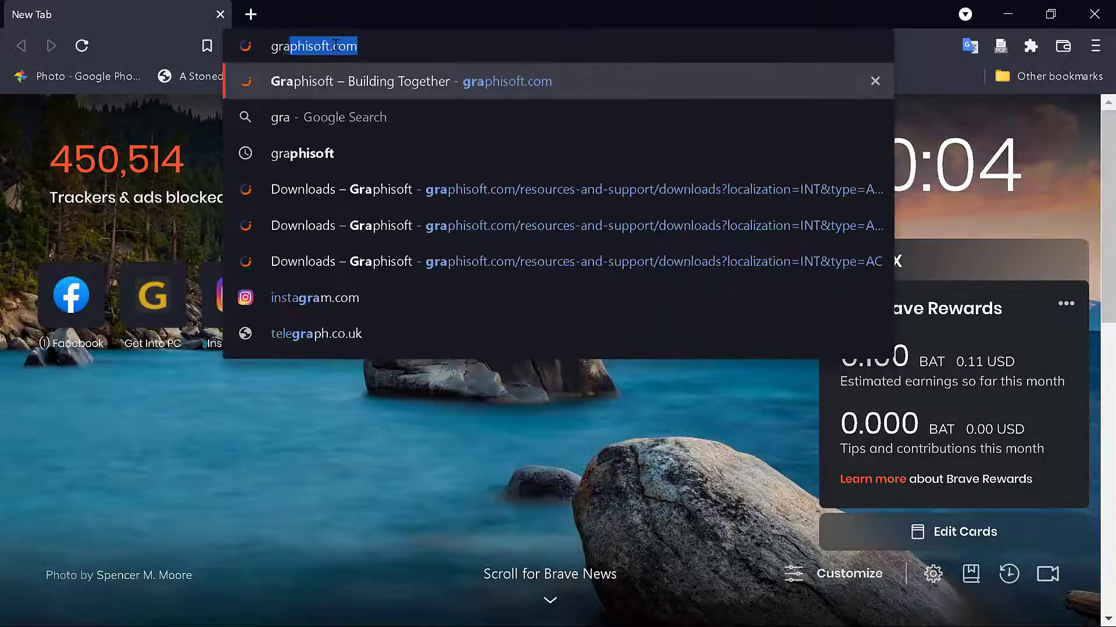
{"action": "key", "text": "Return"}
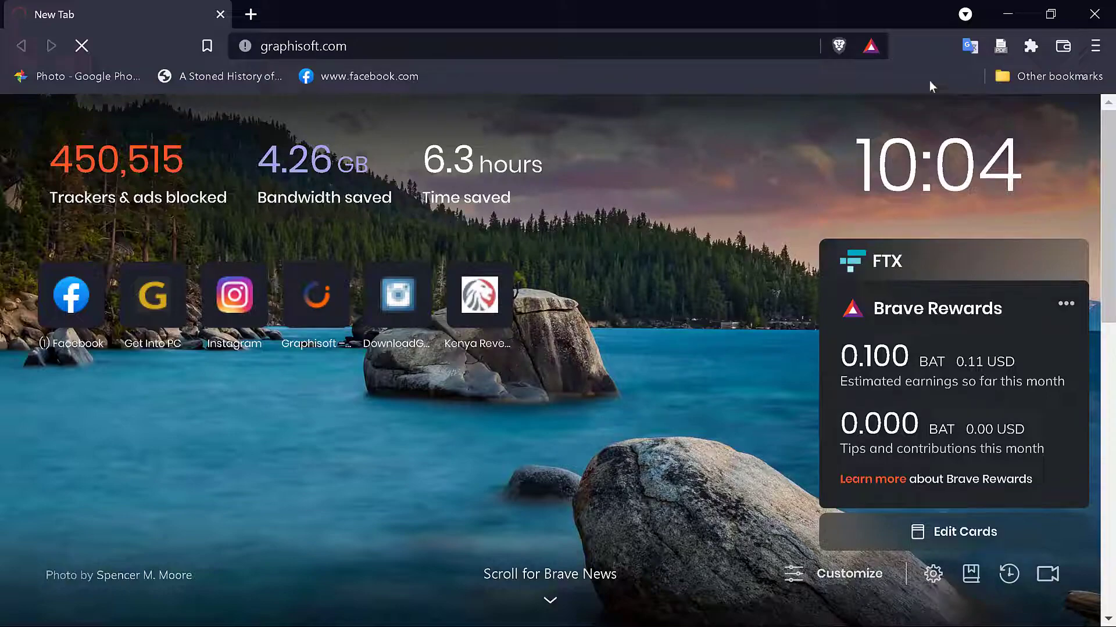
{"action": "left_click", "coordinate": [999, 17]}
Step: Minimize the YouTube window and pause the 333.410 MB .mkv download at 73%
{"action": "left_click", "coordinate": [1003, 13]}
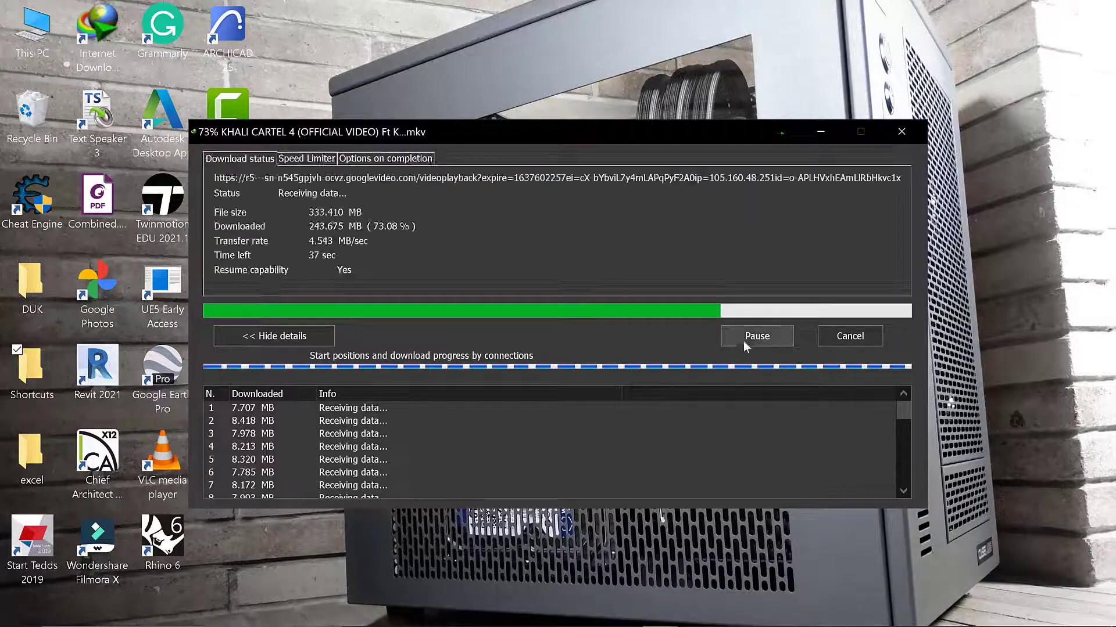
{"action": "left_click", "coordinate": [747, 338]}
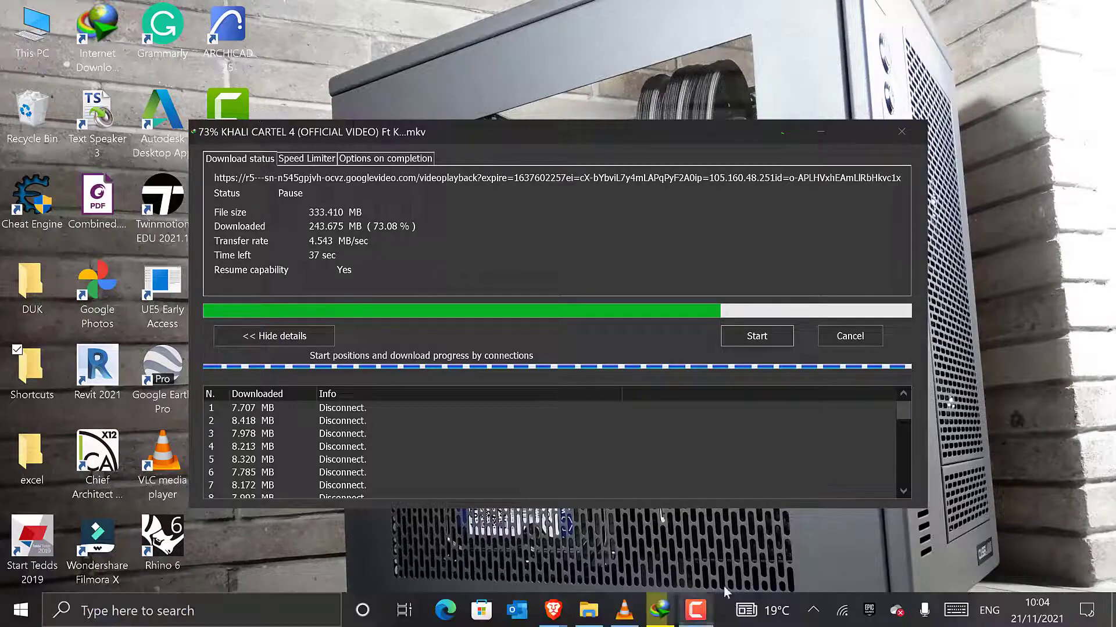
Step: Return to the Graphisoft window and choose Downloads from the SUPPORT navigation menu
{"action": "mouse_move", "coordinate": [562, 613]}
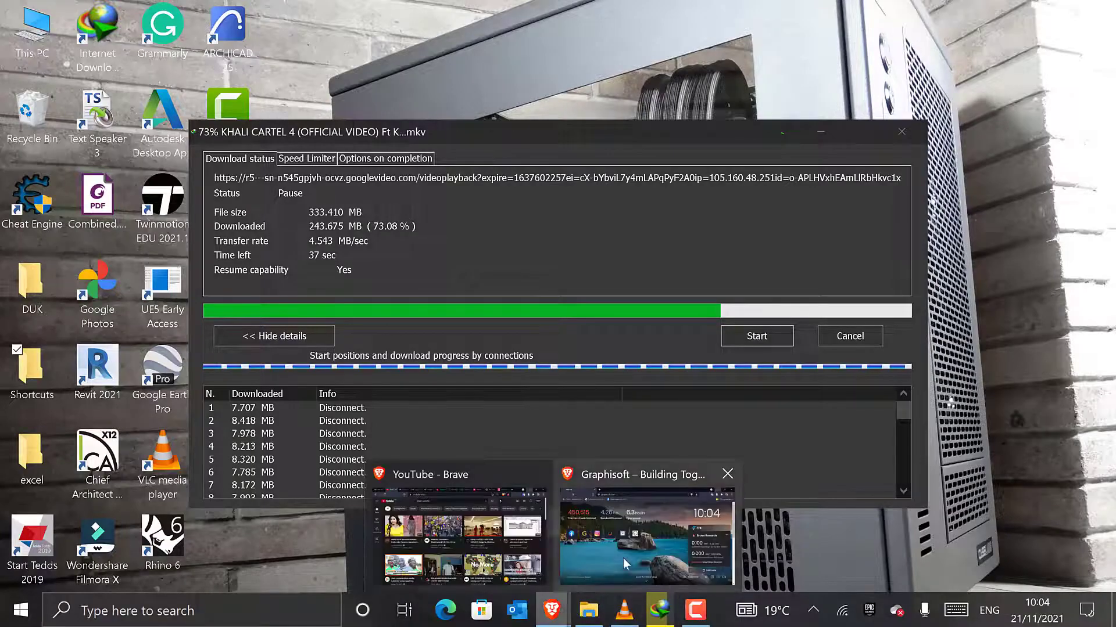
{"action": "left_click", "coordinate": [666, 555]}
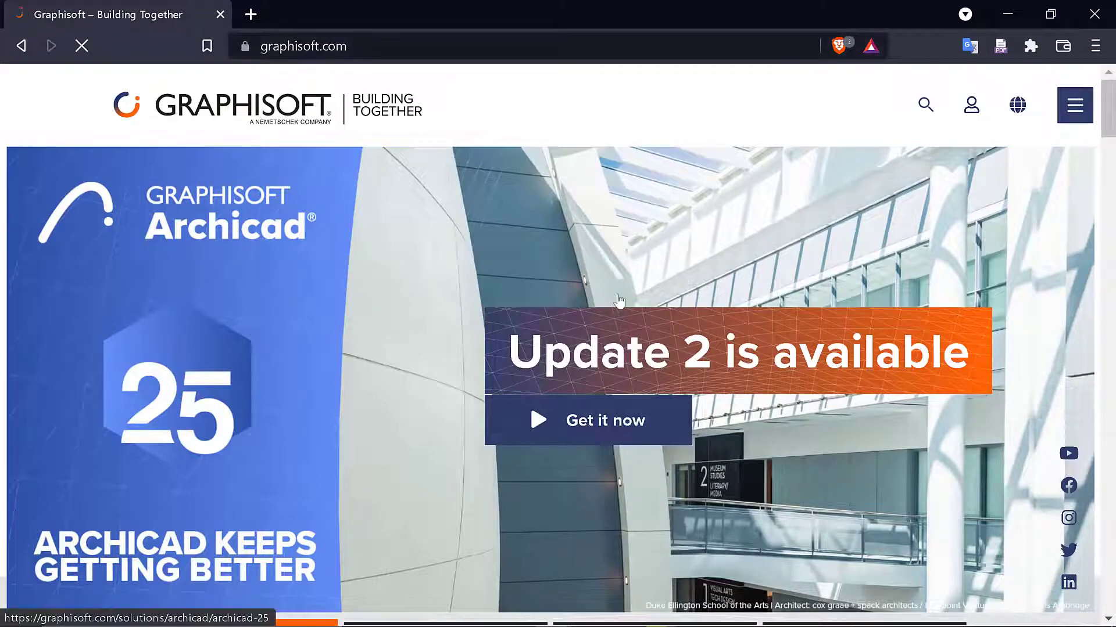
{"action": "scroll", "coordinate": [666, 368], "scroll_direction": "down", "scroll_amount": 5}
{"action": "scroll", "coordinate": [666, 369], "scroll_direction": "up", "scroll_amount": 5}
{"action": "scroll", "coordinate": [657, 269], "scroll_direction": "down", "scroll_amount": 5}
{"action": "scroll", "coordinate": [657, 302], "scroll_direction": "down", "scroll_amount": 5}
{"action": "scroll", "coordinate": [652, 336], "scroll_direction": "up", "scroll_amount": 10}
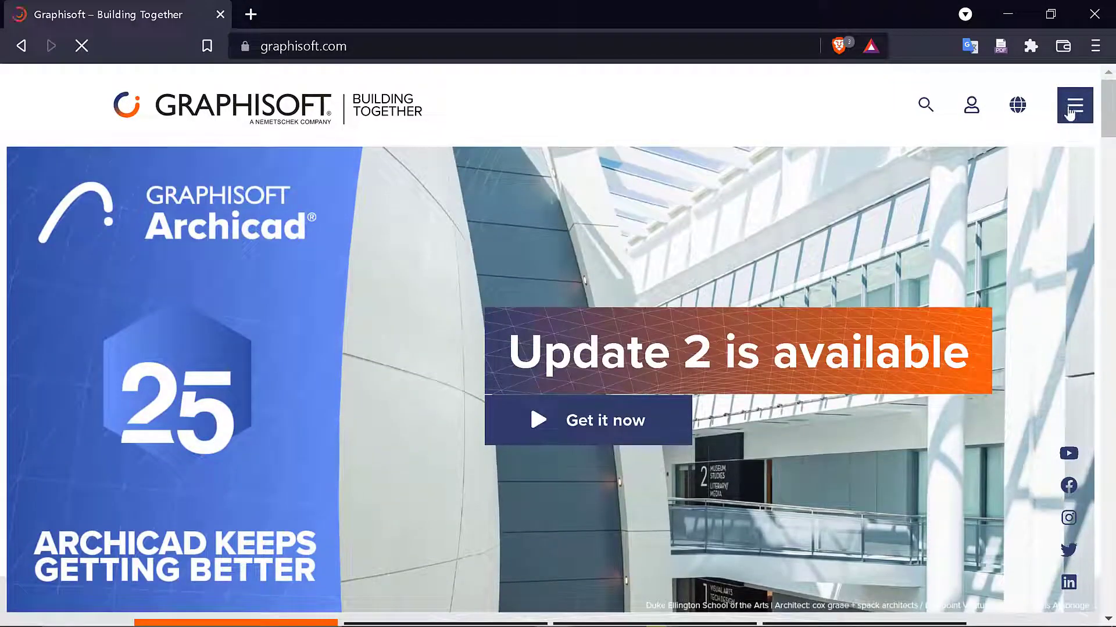
{"action": "left_click", "coordinate": [1072, 130]}
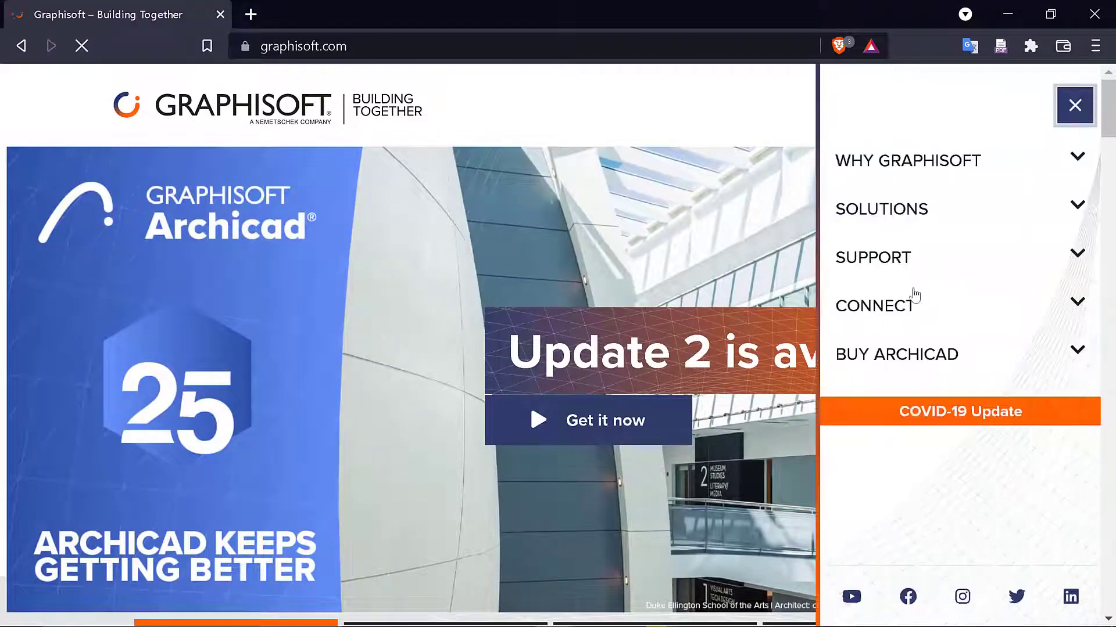
{"action": "left_click", "coordinate": [904, 266]}
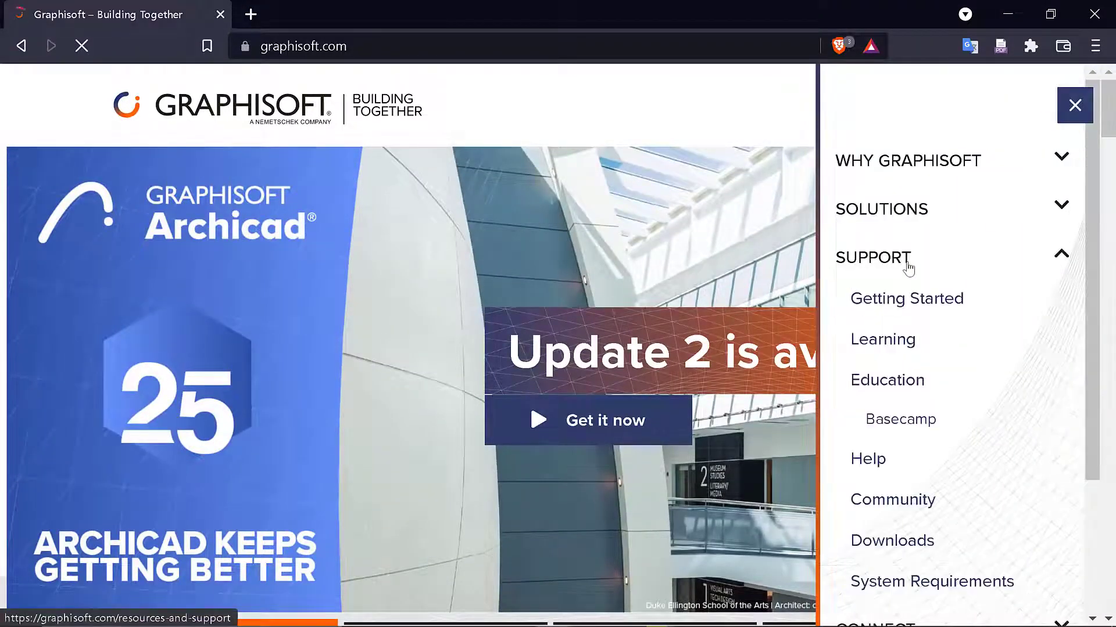
{"action": "left_click", "coordinate": [895, 542]}
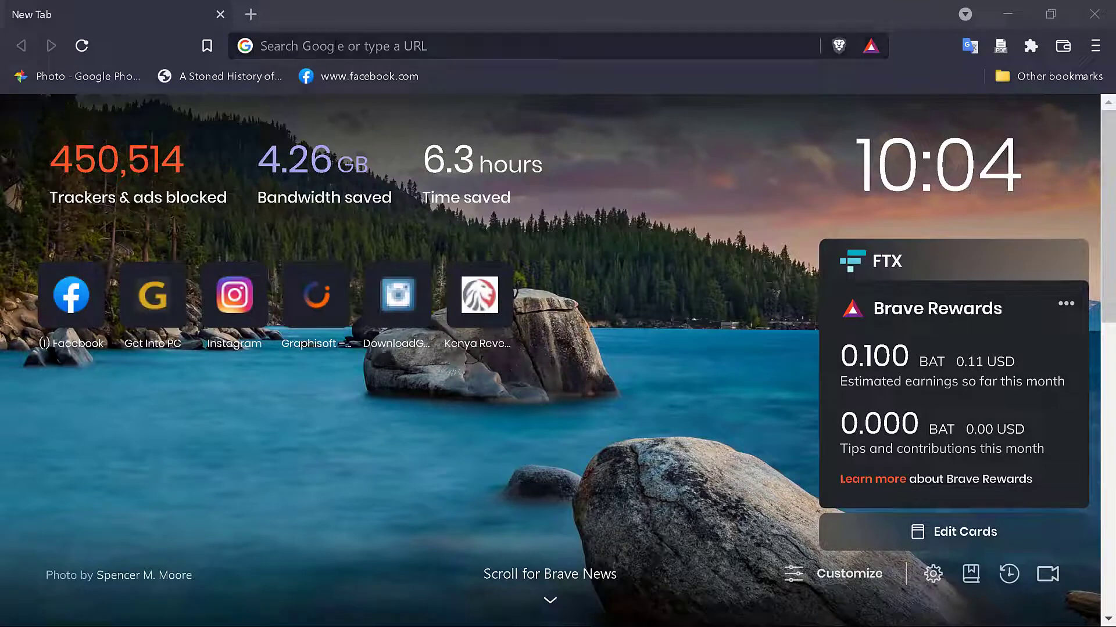
Step: Reload graphisoft.com in the new tab and reach Downloads through the SUPPORT menu
{"action": "left_click", "coordinate": [336, 45]}
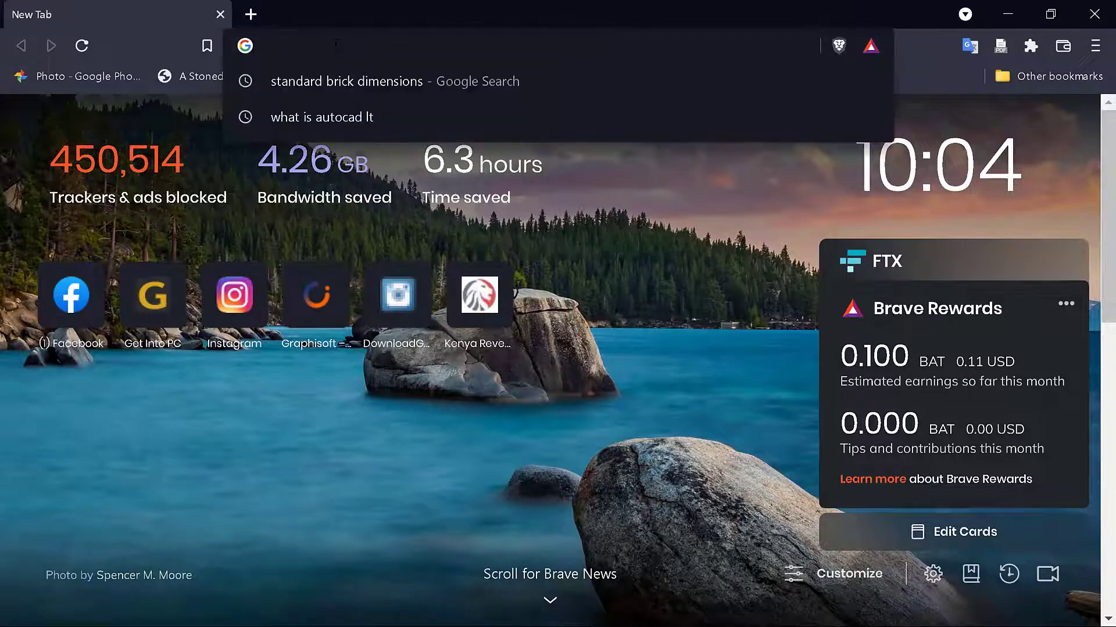
{"action": "type", "text": "graphisoft.com"}
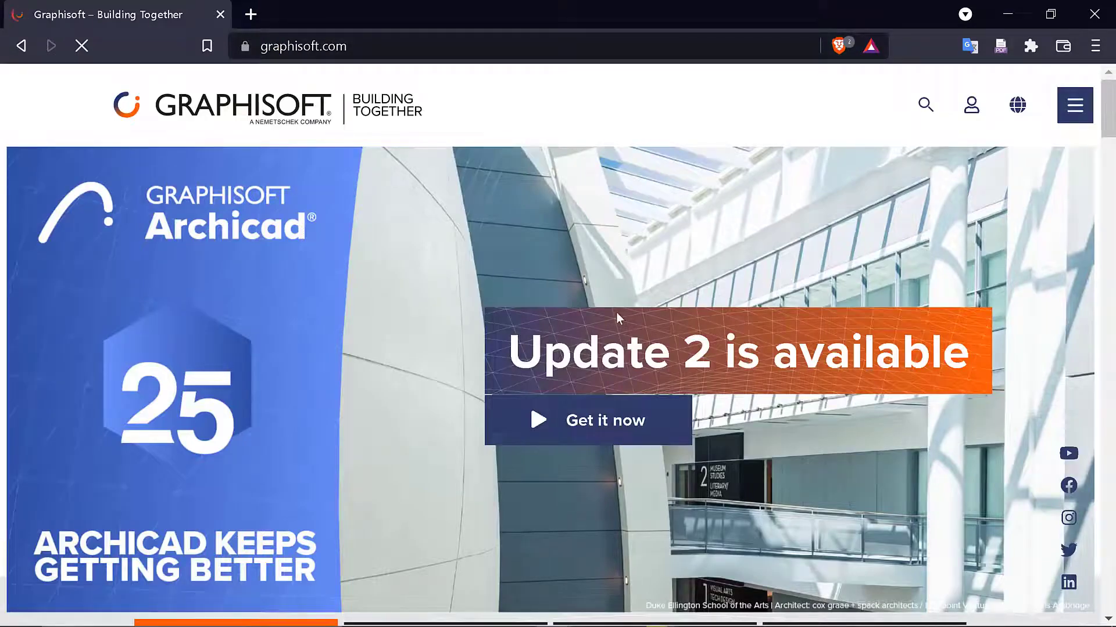
{"action": "scroll", "coordinate": [666, 369], "scroll_direction": "down", "scroll_amount": 4}
{"action": "scroll", "coordinate": [658, 269], "scroll_direction": "down", "scroll_amount": 5}
{"action": "scroll", "coordinate": [658, 269], "scroll_direction": "down", "scroll_amount": 4}
{"action": "left_click", "coordinate": [1069, 110]}
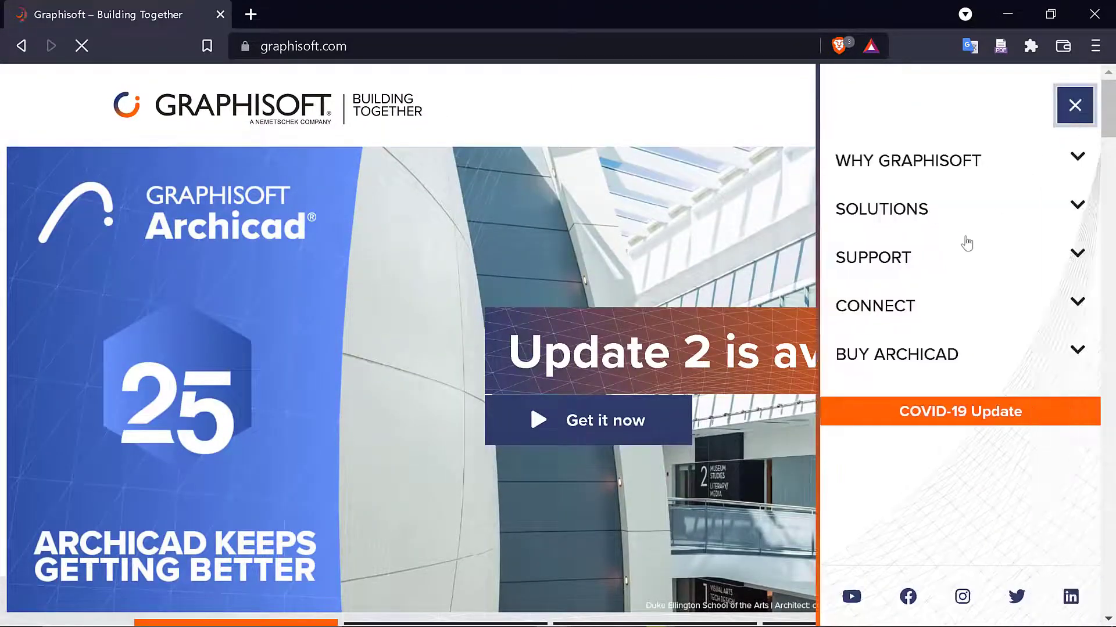
{"action": "left_click", "coordinate": [909, 263]}
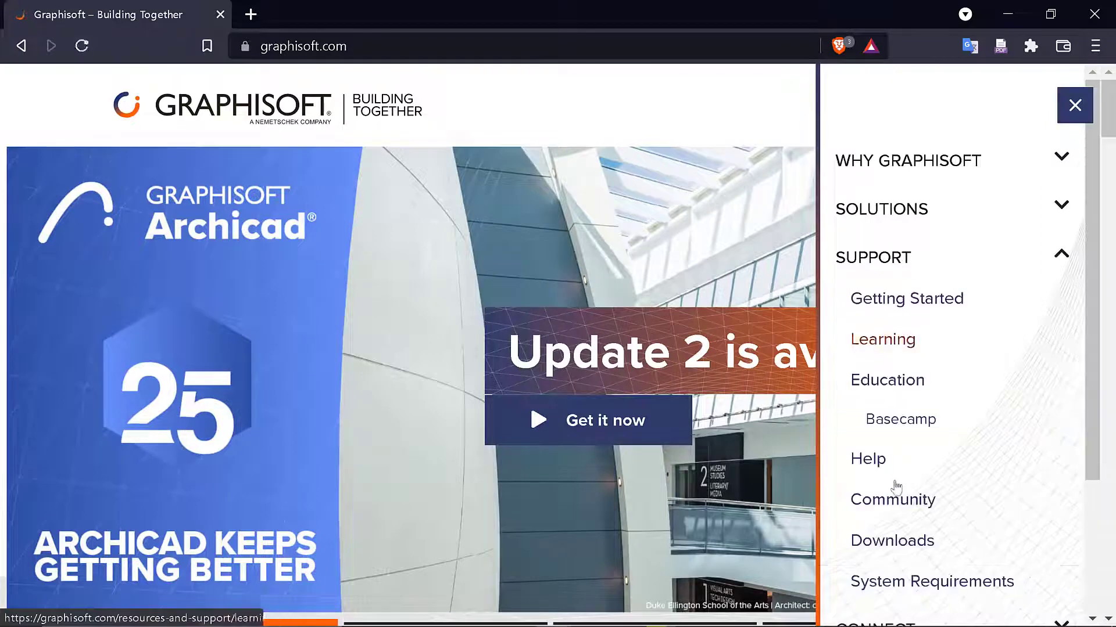
{"action": "left_click", "coordinate": [895, 542]}
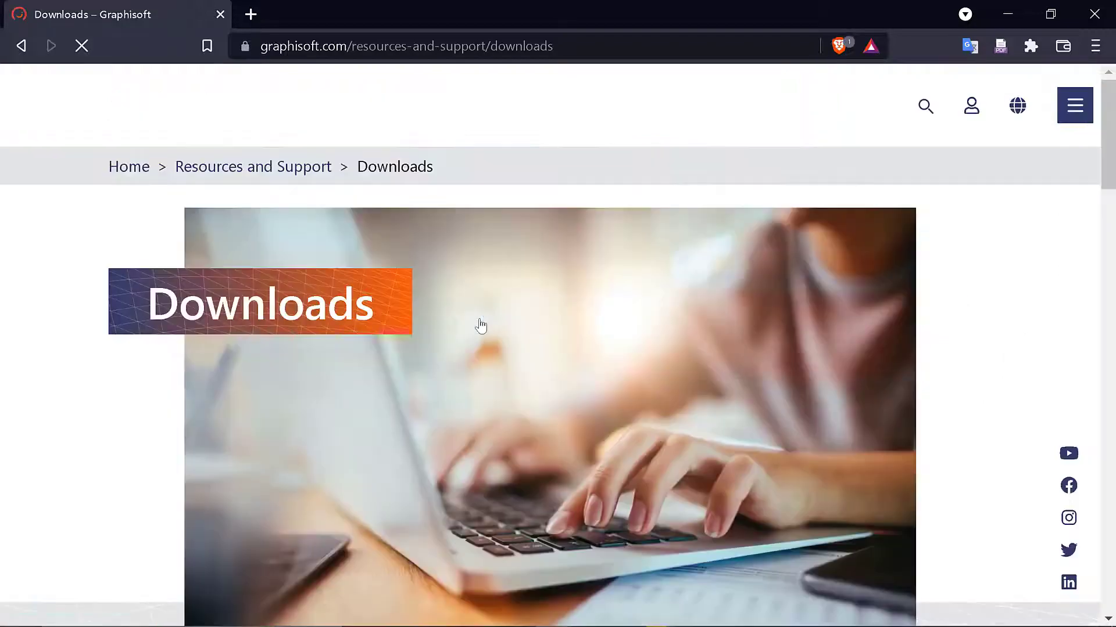
Step: Scroll down to Extensions and open the full More Add-ons list
{"action": "scroll", "coordinate": [481, 324], "scroll_direction": "down", "scroll_amount": 7}
{"action": "scroll", "coordinate": [294, 262], "scroll_direction": "down", "scroll_amount": 8}
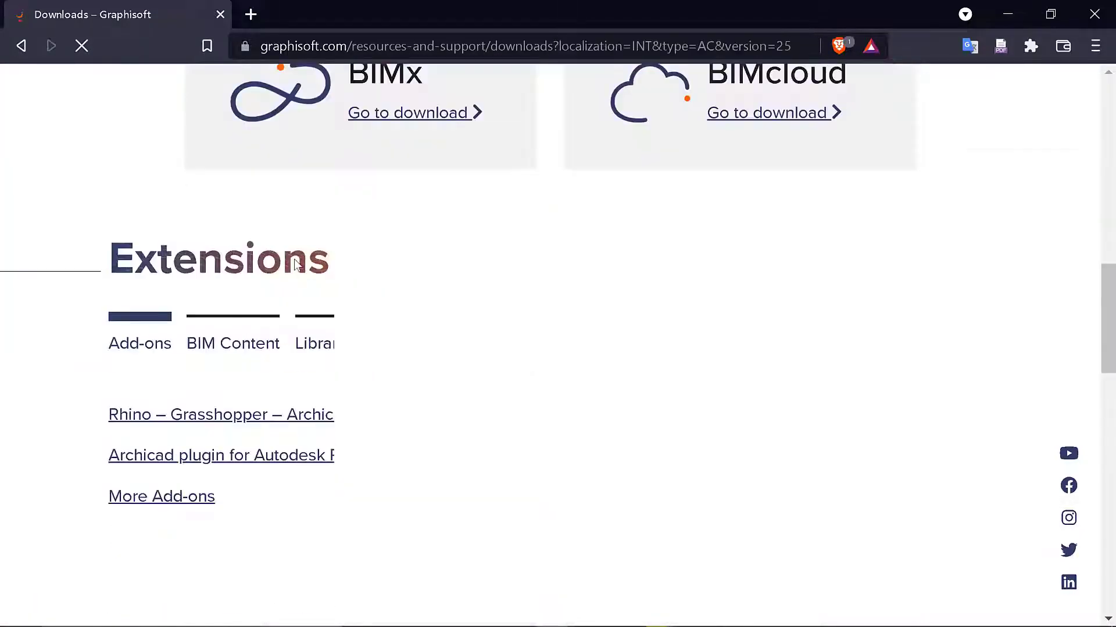
{"action": "scroll", "coordinate": [294, 261], "scroll_direction": "down", "scroll_amount": 2}
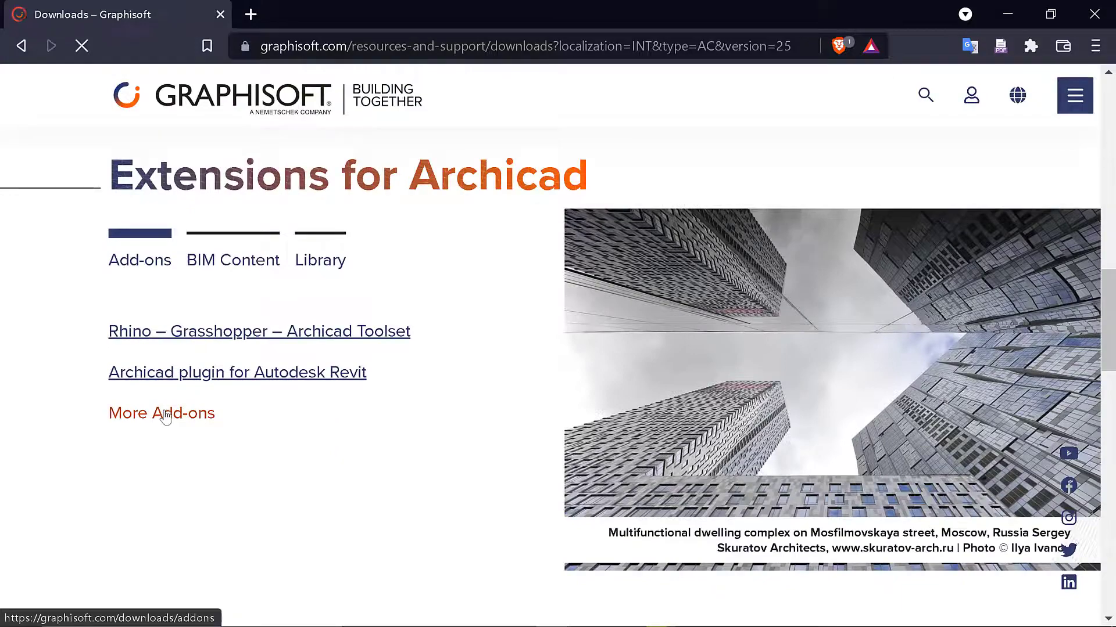
{"action": "left_click", "coordinate": [166, 416]}
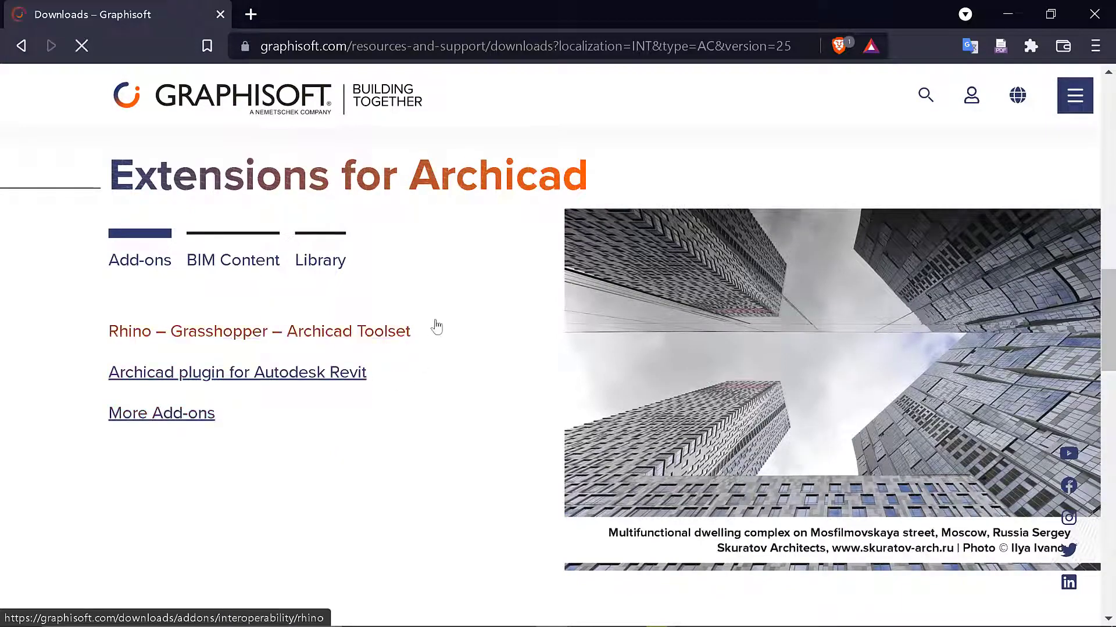
Step: Scroll the Add-Ons page down to the Goodies section and its download link
{"action": "scroll", "coordinate": [437, 327], "scroll_direction": "down", "scroll_amount": 5}
{"action": "scroll", "coordinate": [437, 327], "scroll_direction": "down", "scroll_amount": 3}
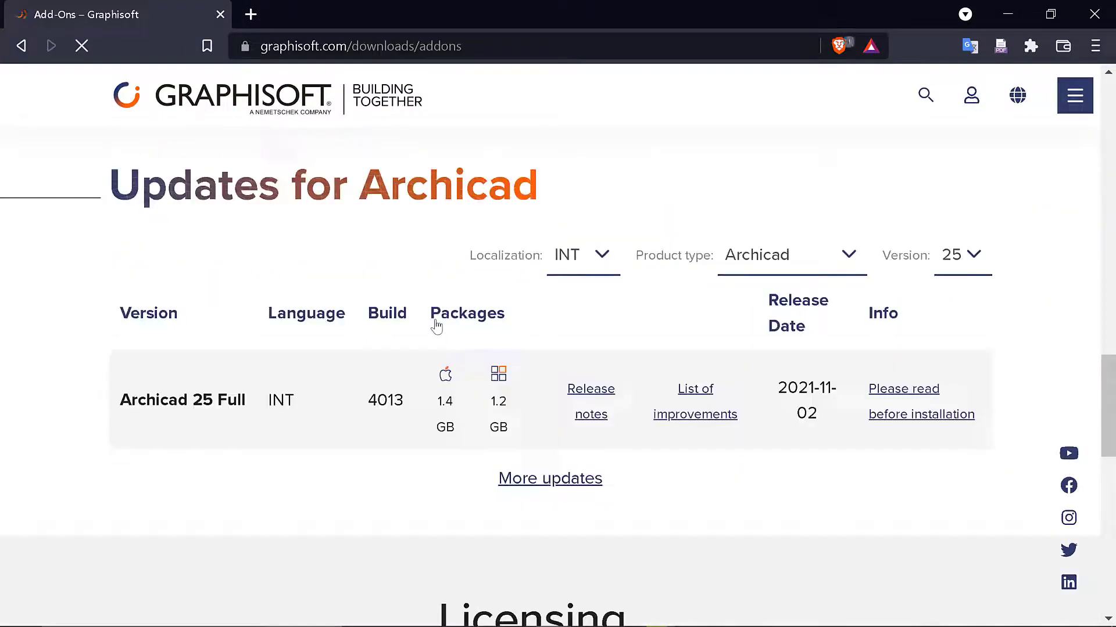
{"action": "scroll", "coordinate": [414, 317], "scroll_direction": "up", "scroll_amount": 5}
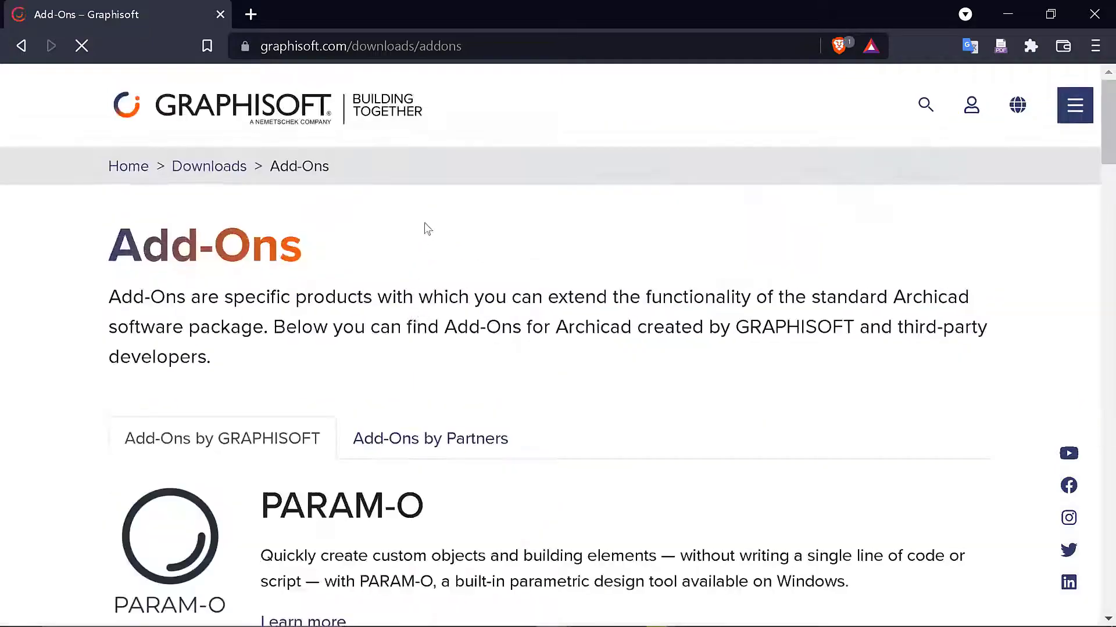
{"action": "scroll", "coordinate": [433, 231], "scroll_direction": "down", "scroll_amount": 2}
{"action": "scroll", "coordinate": [436, 234], "scroll_direction": "down", "scroll_amount": 8}
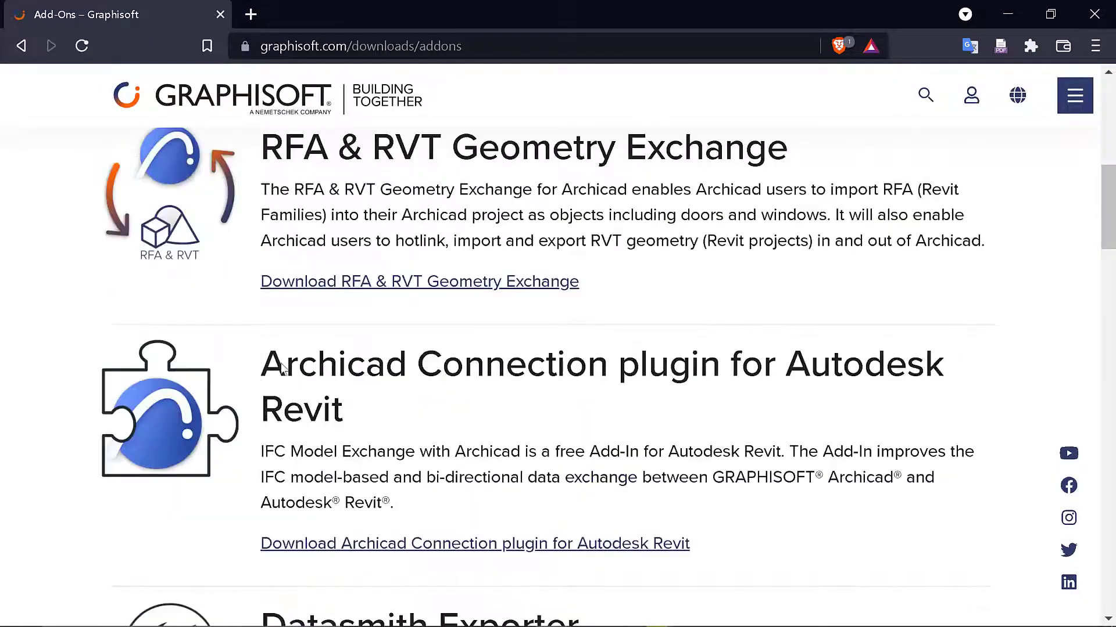
{"action": "scroll", "coordinate": [779, 345], "scroll_direction": "down", "scroll_amount": 5}
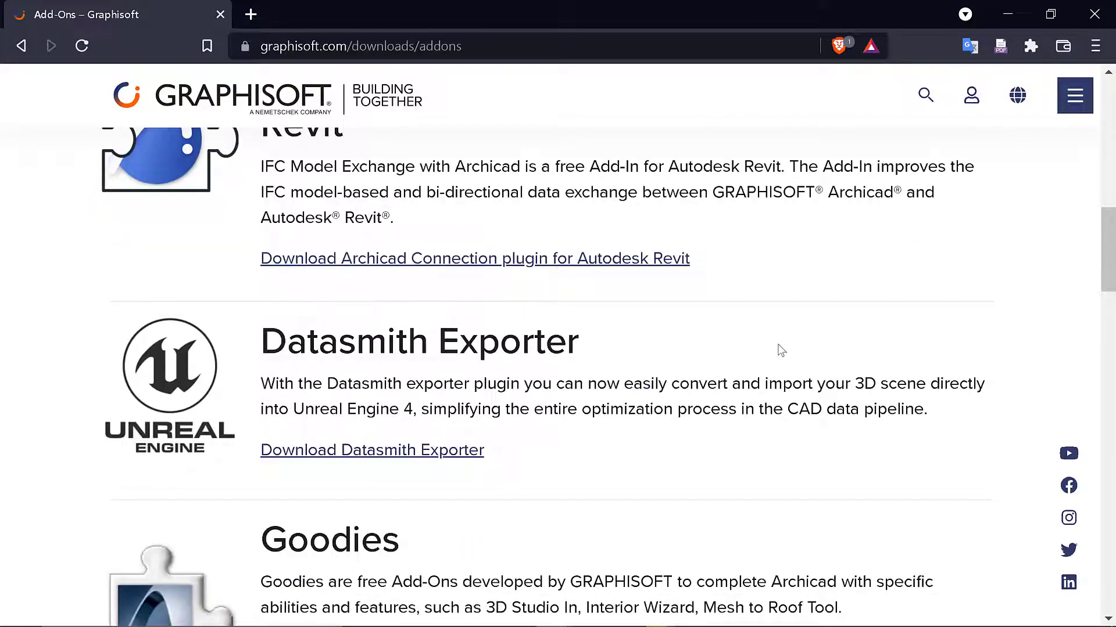
{"action": "scroll", "coordinate": [781, 349], "scroll_direction": "down", "scroll_amount": 2}
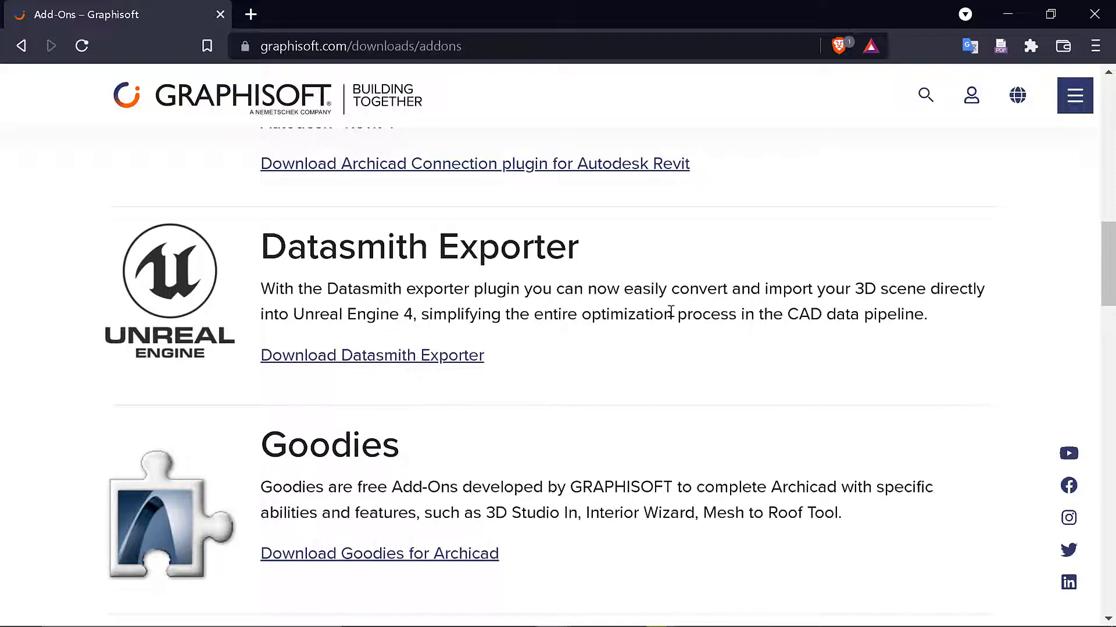
{"action": "scroll", "coordinate": [671, 312], "scroll_direction": "down", "scroll_amount": 2}
{"action": "scroll", "coordinate": [670, 312], "scroll_direction": "down", "scroll_amount": 4}
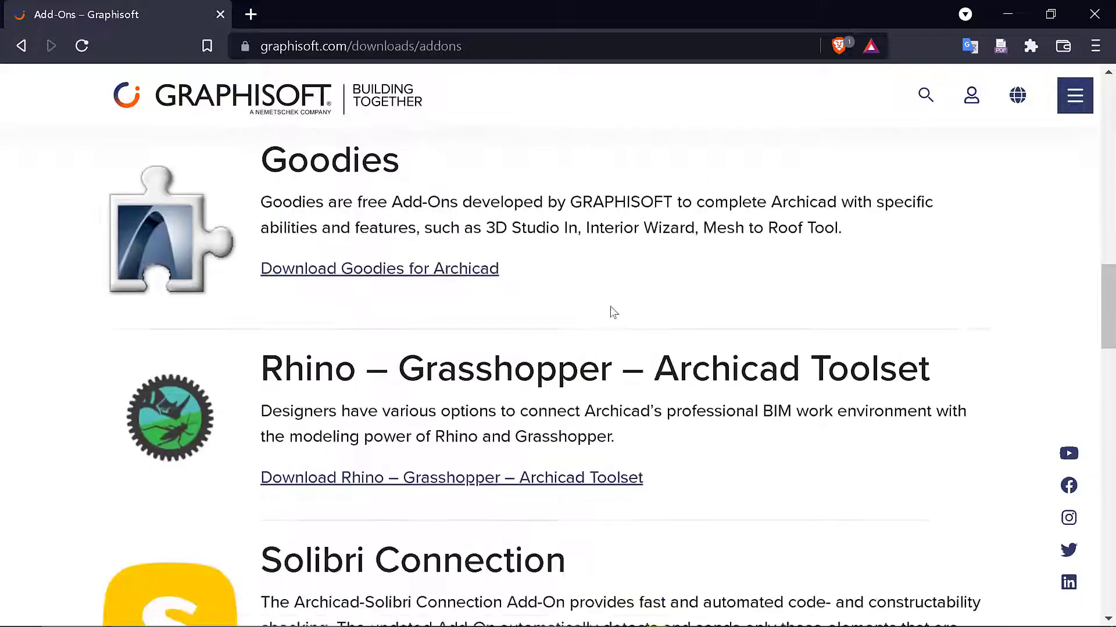
Step: Open Download Goodies for Archicad and pick the international INT version from the flags
{"action": "left_click", "coordinate": [335, 273]}
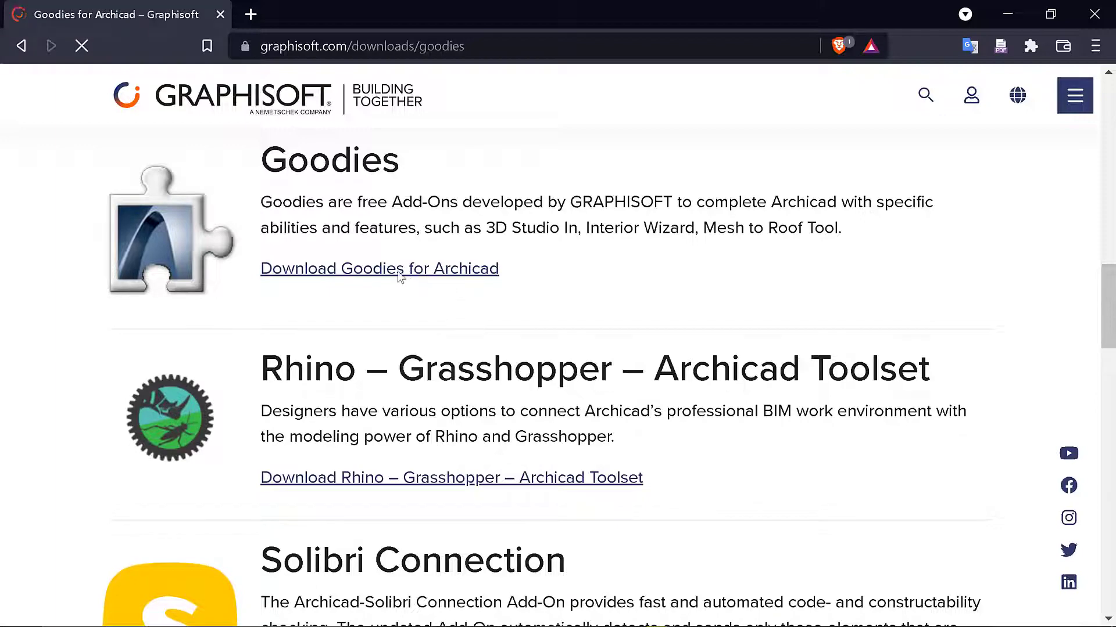
{"action": "scroll", "coordinate": [462, 308], "scroll_direction": "down", "scroll_amount": 3}
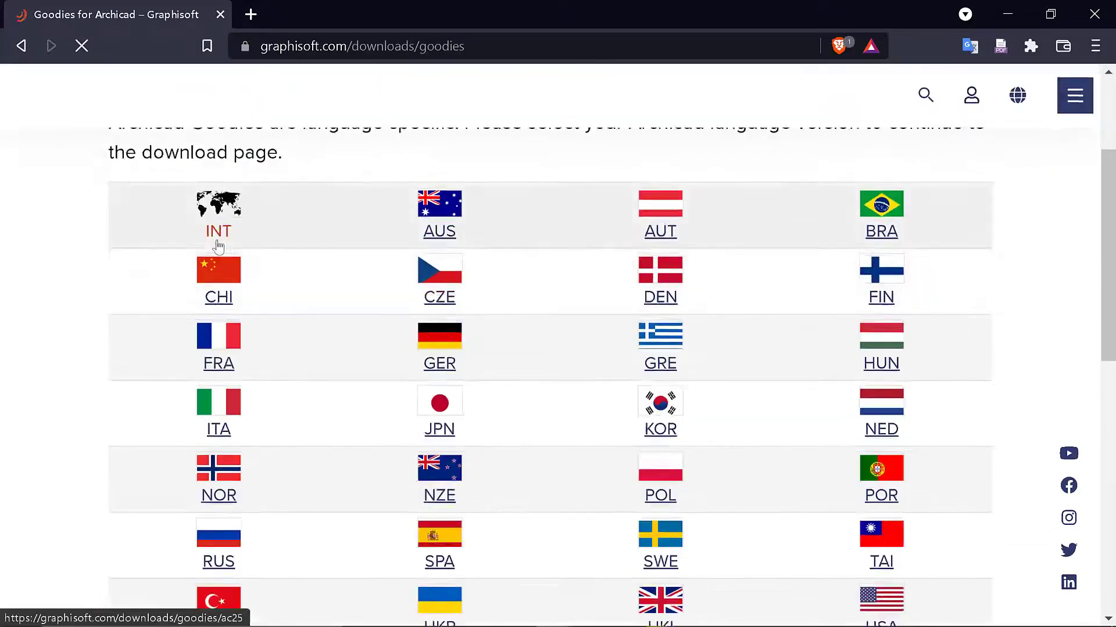
{"action": "scroll", "coordinate": [394, 294], "scroll_direction": "down", "scroll_amount": 10}
{"action": "scroll", "coordinate": [393, 288], "scroll_direction": "up", "scroll_amount": 13}
{"action": "scroll", "coordinate": [367, 329], "scroll_direction": "down", "scroll_amount": 10}
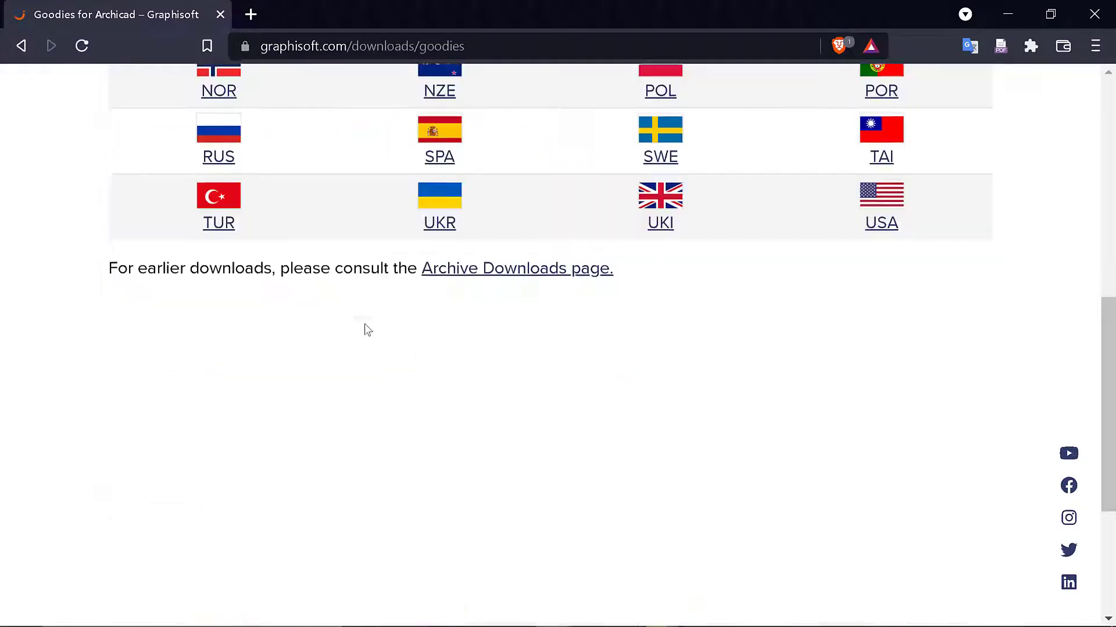
{"action": "scroll", "coordinate": [361, 328], "scroll_direction": "up", "scroll_amount": 5}
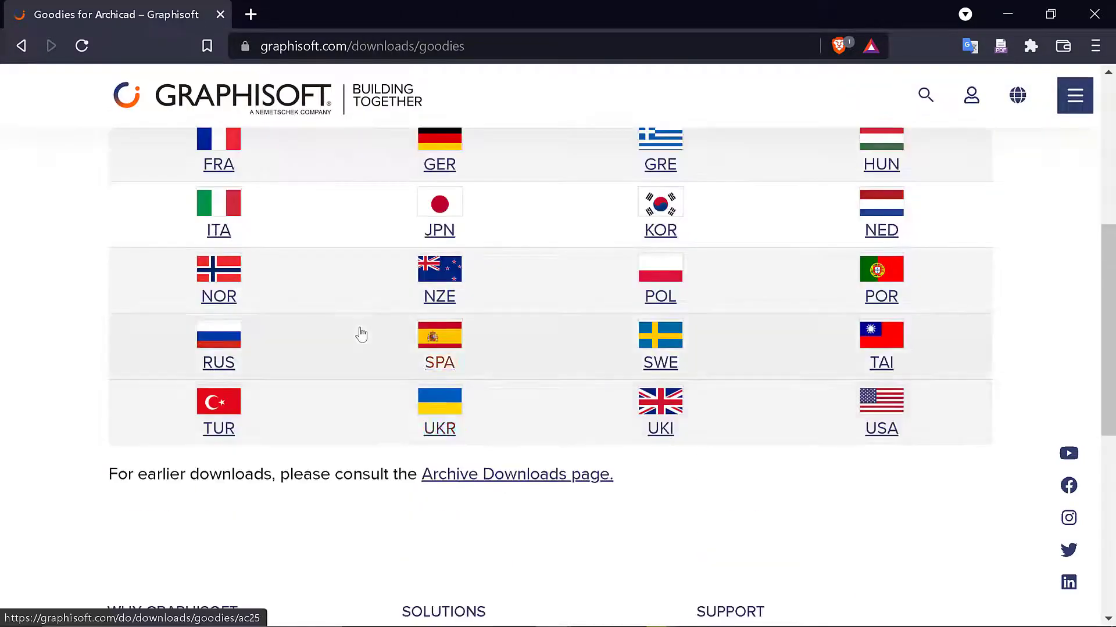
{"action": "scroll", "coordinate": [360, 334], "scroll_direction": "up", "scroll_amount": 3}
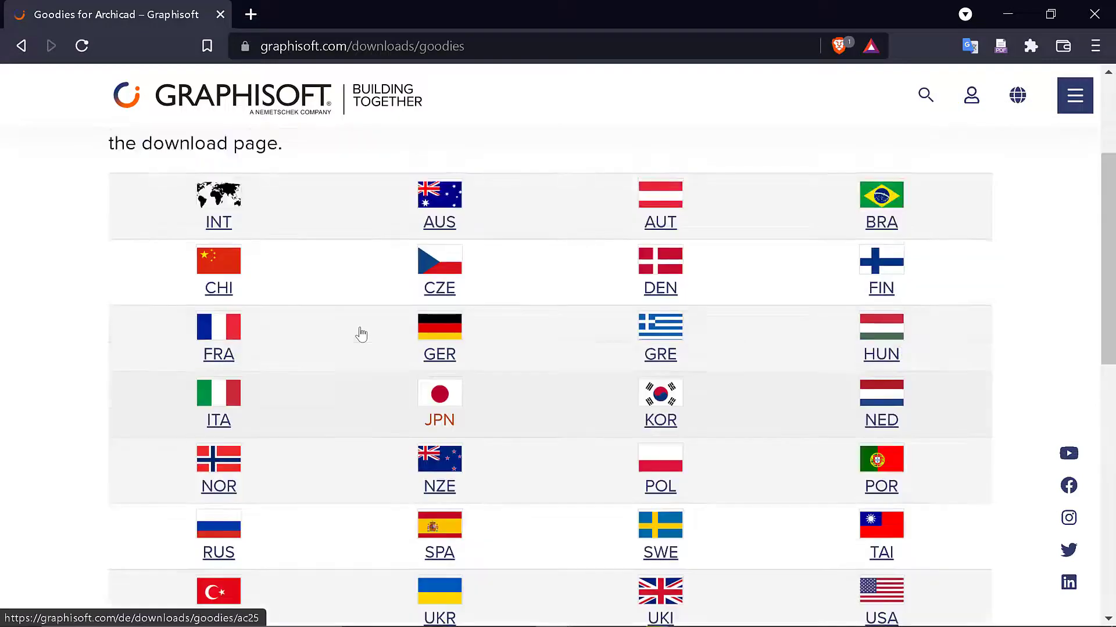
{"action": "scroll", "coordinate": [360, 334], "scroll_direction": "up", "scroll_amount": 3}
{"action": "left_click", "coordinate": [255, 395]}
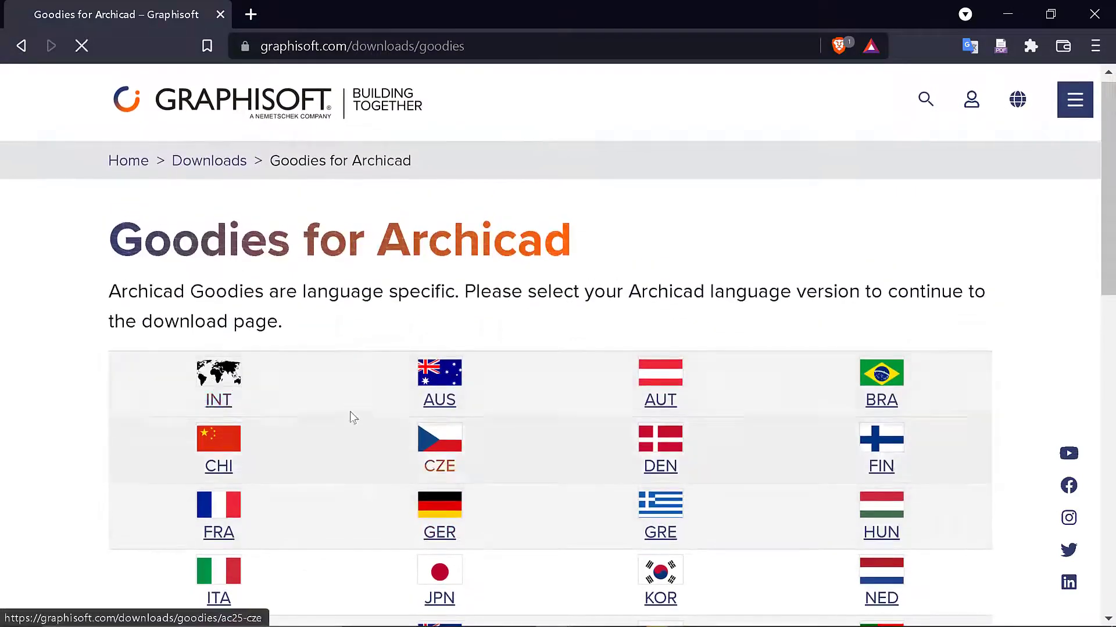
Step: Scroll the Goodies for Archicad 25 INT page to the Goodies Suite installation section
{"action": "scroll", "coordinate": [349, 406], "scroll_direction": "down", "scroll_amount": 6}
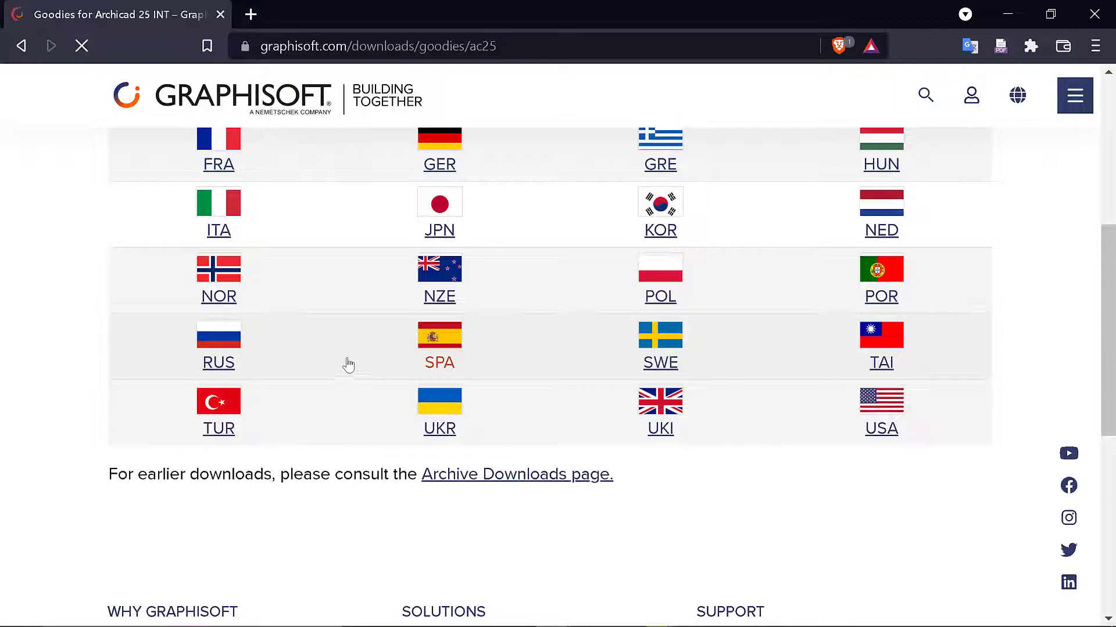
{"action": "scroll", "coordinate": [349, 363], "scroll_direction": "down", "scroll_amount": 5}
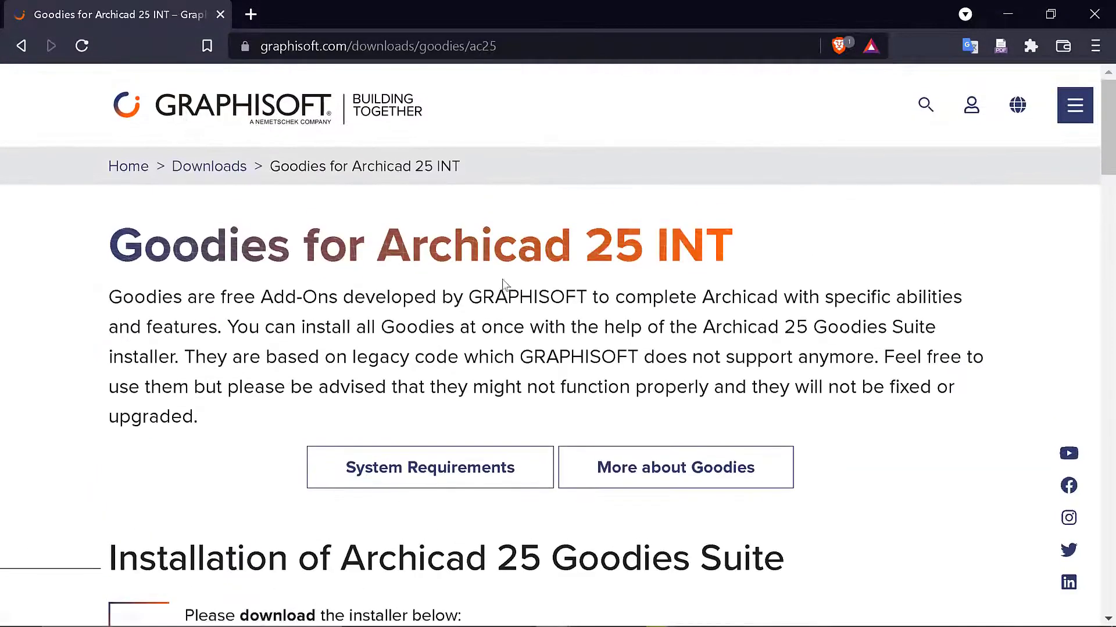
{"action": "scroll", "coordinate": [505, 279], "scroll_direction": "down", "scroll_amount": 5}
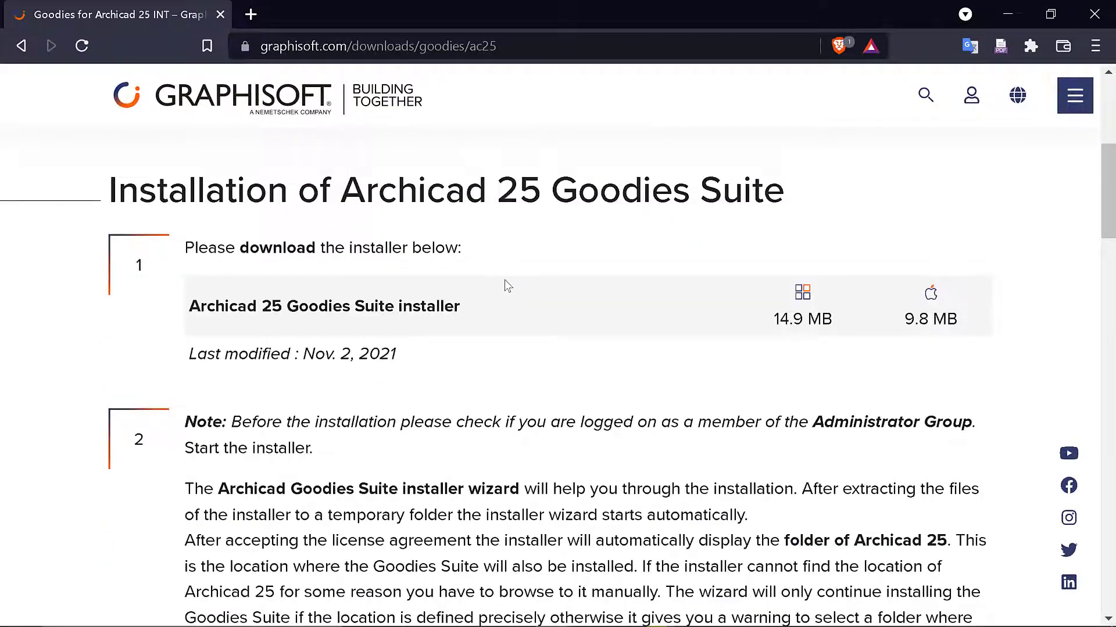
{"action": "scroll", "coordinate": [705, 331], "scroll_direction": "down", "scroll_amount": 13}
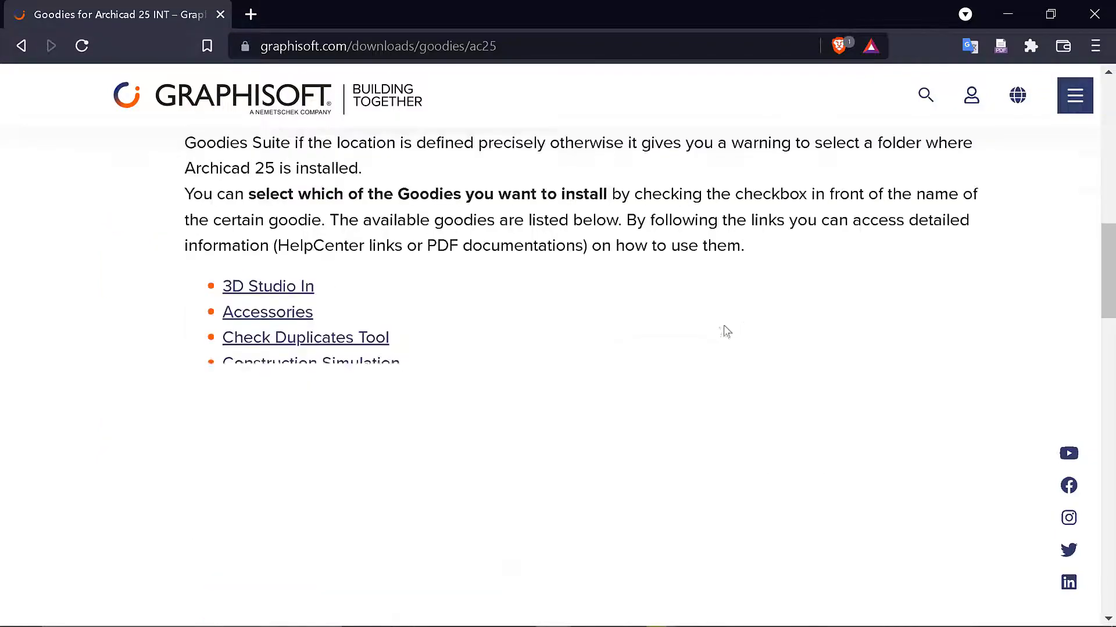
{"action": "scroll", "coordinate": [492, 314], "scroll_direction": "up", "scroll_amount": 4}
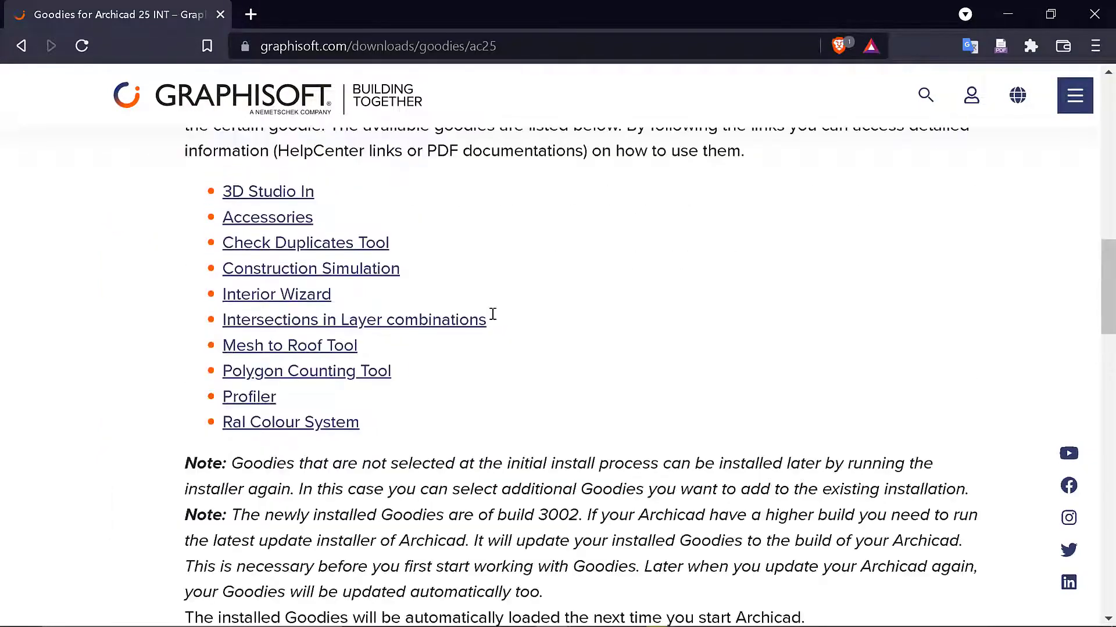
{"action": "scroll", "coordinate": [494, 317], "scroll_direction": "down", "scroll_amount": 5}
{"action": "scroll", "coordinate": [494, 320], "scroll_direction": "down", "scroll_amount": 2}
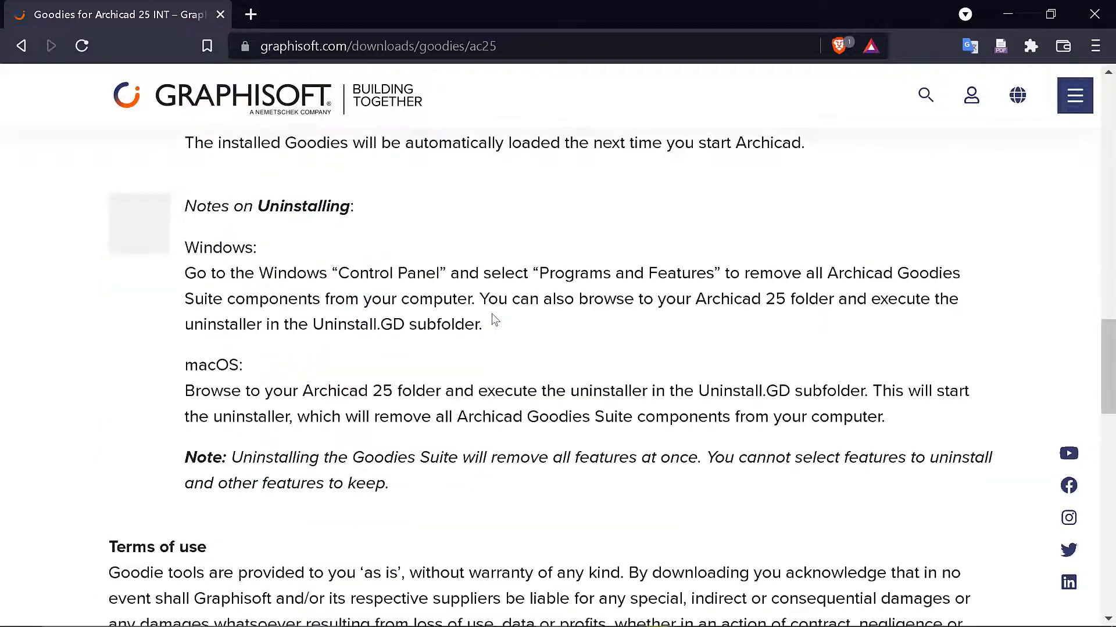
{"action": "scroll", "coordinate": [494, 319], "scroll_direction": "down", "scroll_amount": 4}
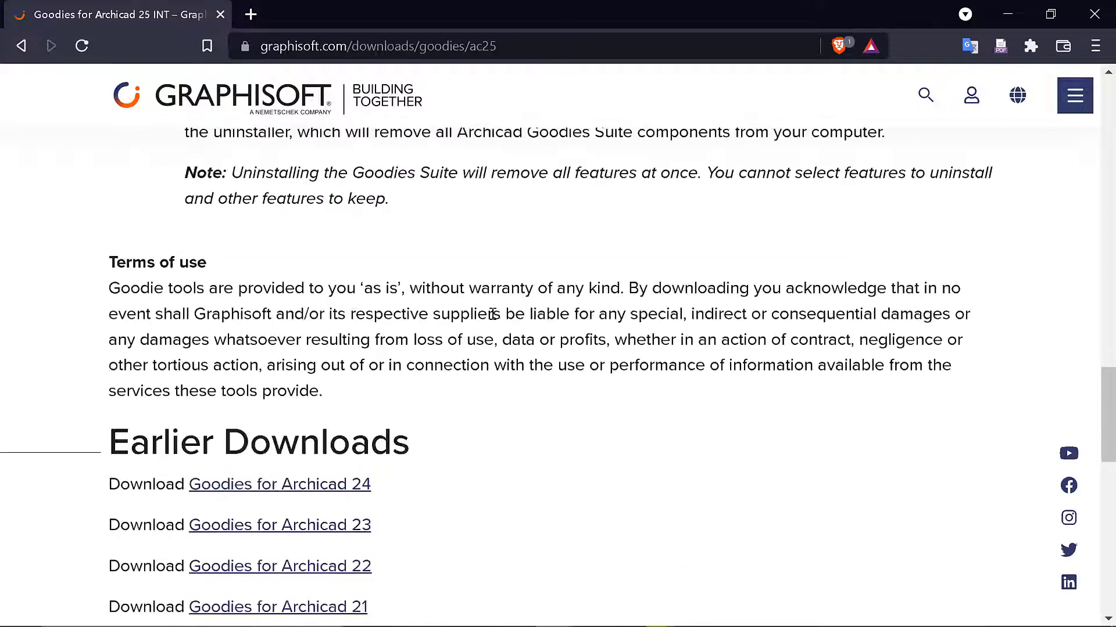
{"action": "scroll", "coordinate": [492, 314], "scroll_direction": "down", "scroll_amount": 3}
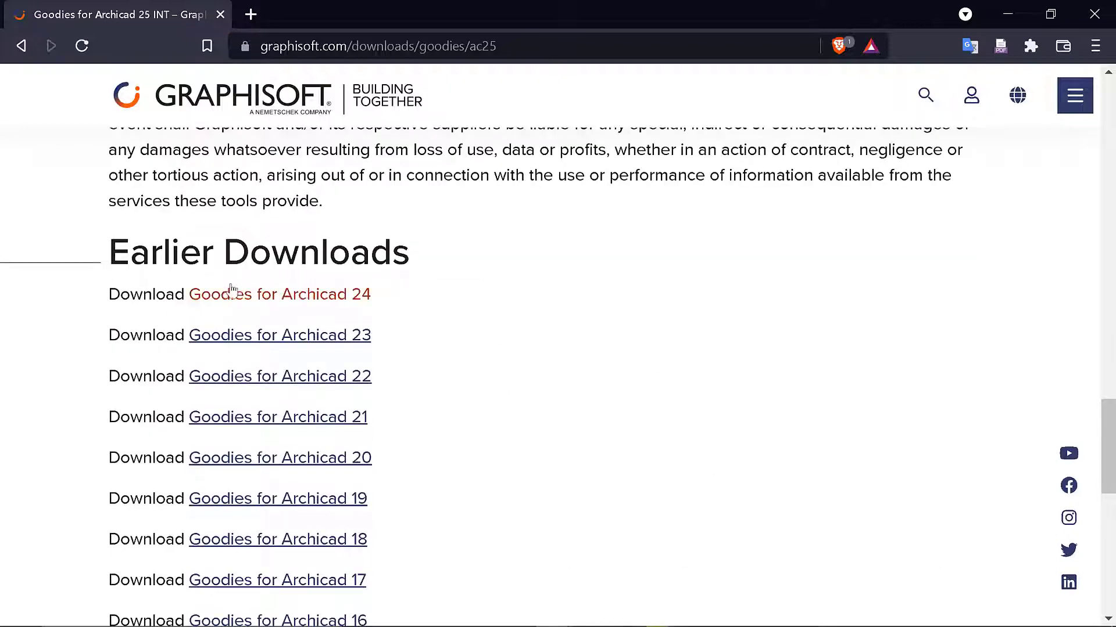
{"action": "scroll", "coordinate": [261, 310], "scroll_direction": "down", "scroll_amount": 3}
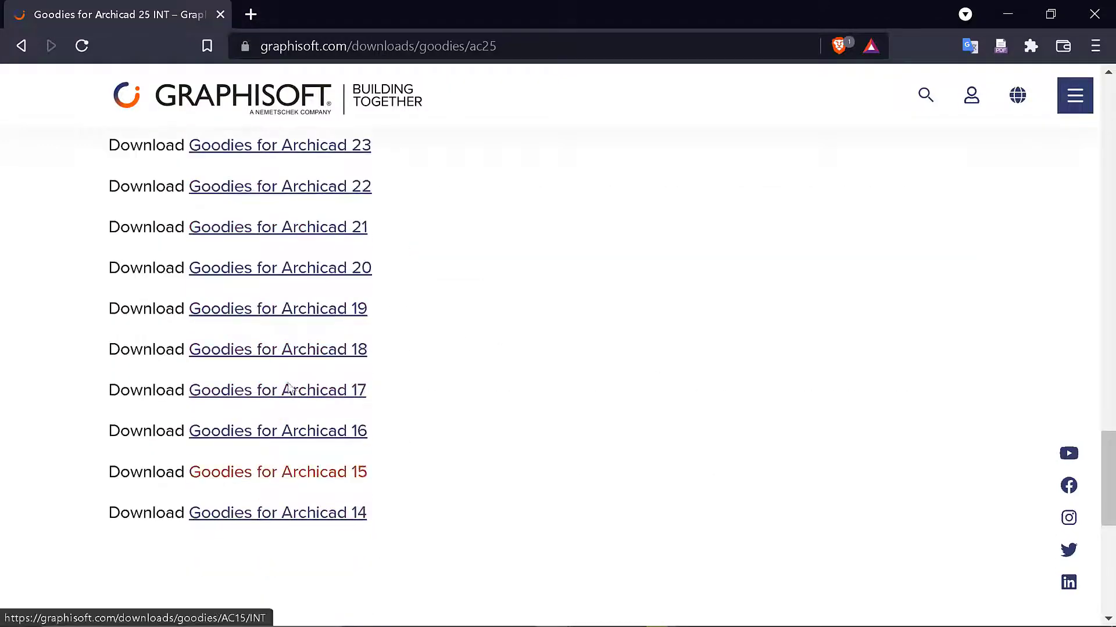
{"action": "scroll", "coordinate": [315, 262], "scroll_direction": "up", "scroll_amount": 20}
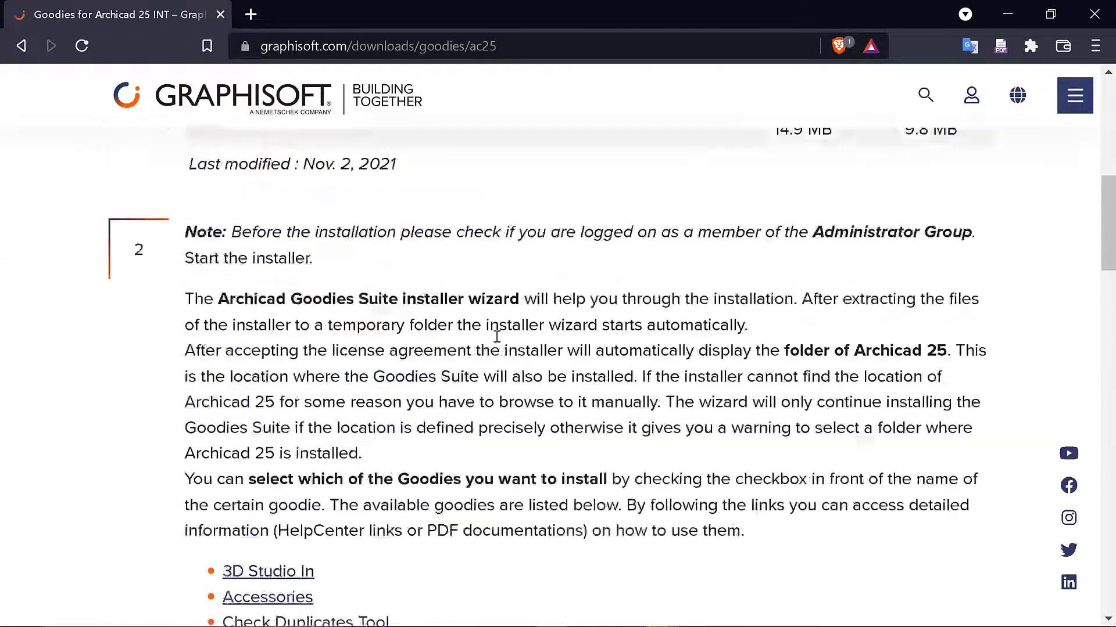
{"action": "scroll", "coordinate": [501, 344], "scroll_direction": "down", "scroll_amount": 3}
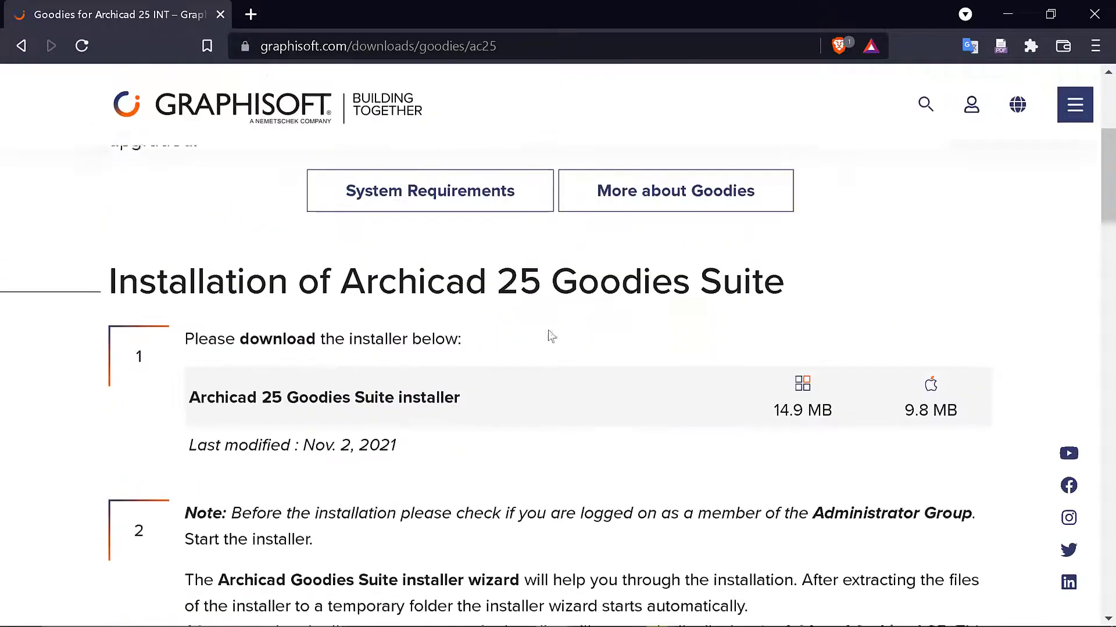
Step: Download the Windows installer Goodies_Suite-25-INT-4013-1.0.exe (14.9 MB) with Internet Download Manager
{"action": "left_click", "coordinate": [807, 393]}
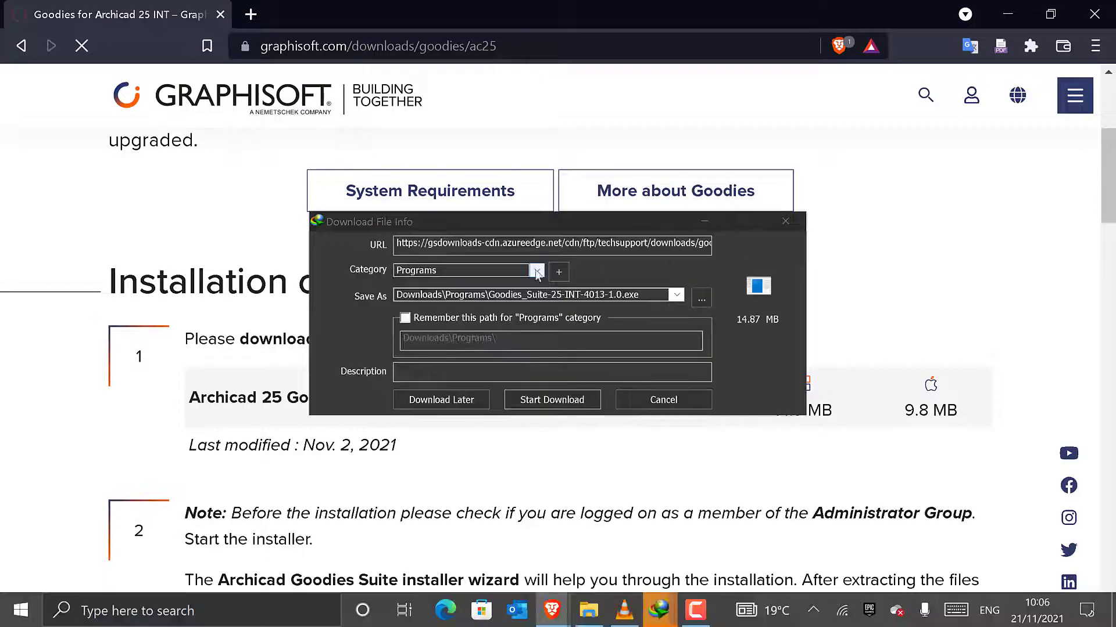
{"action": "left_click", "coordinate": [551, 399]}
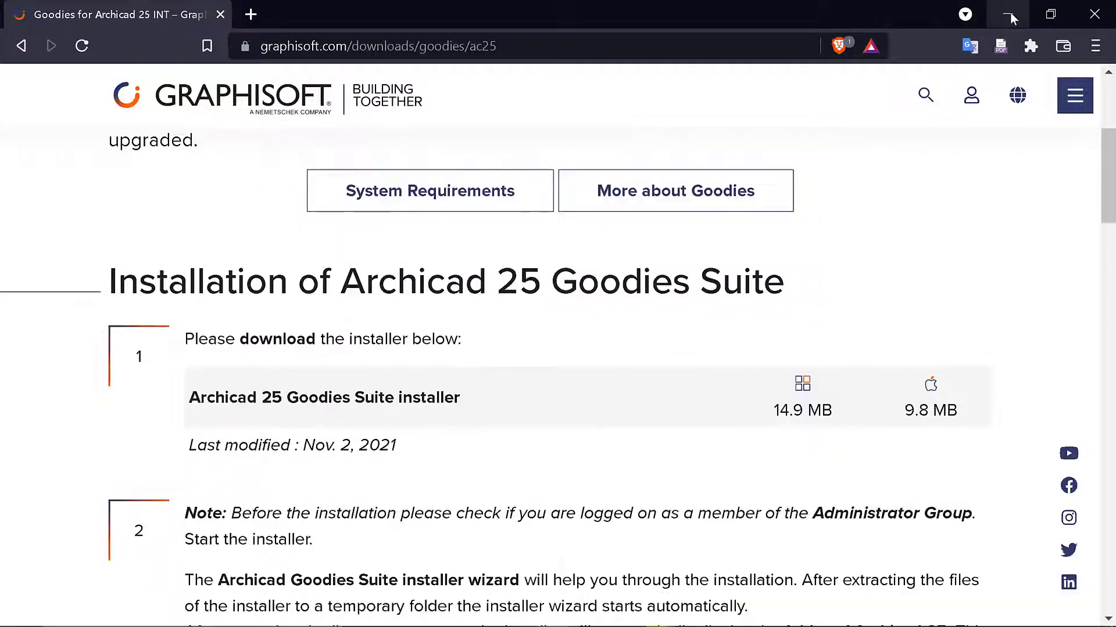
{"action": "scroll", "coordinate": [779, 318], "scroll_direction": "down", "scroll_amount": 12}
{"action": "scroll", "coordinate": [737, 313], "scroll_direction": "up", "scroll_amount": 7}
{"action": "scroll", "coordinate": [737, 314], "scroll_direction": "up", "scroll_amount": 8}
Step: Copy the Goodies for Archicad 25 INT page address from the address bar
{"action": "left_click", "coordinate": [476, 46]}
{"action": "right_click", "coordinate": [499, 42]}
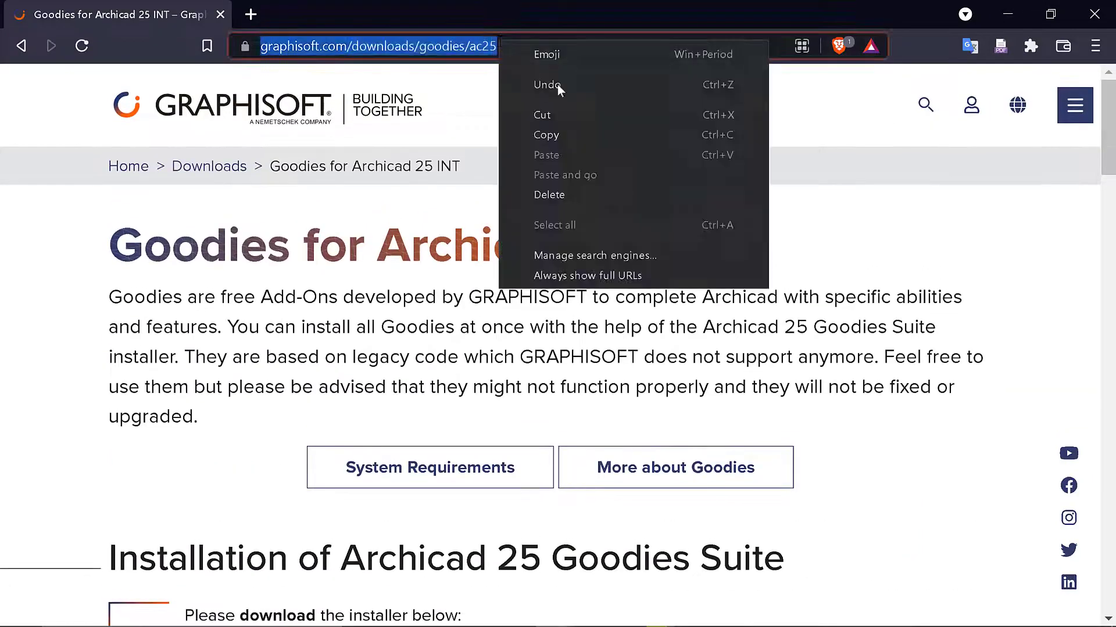
{"action": "left_click", "coordinate": [556, 134]}
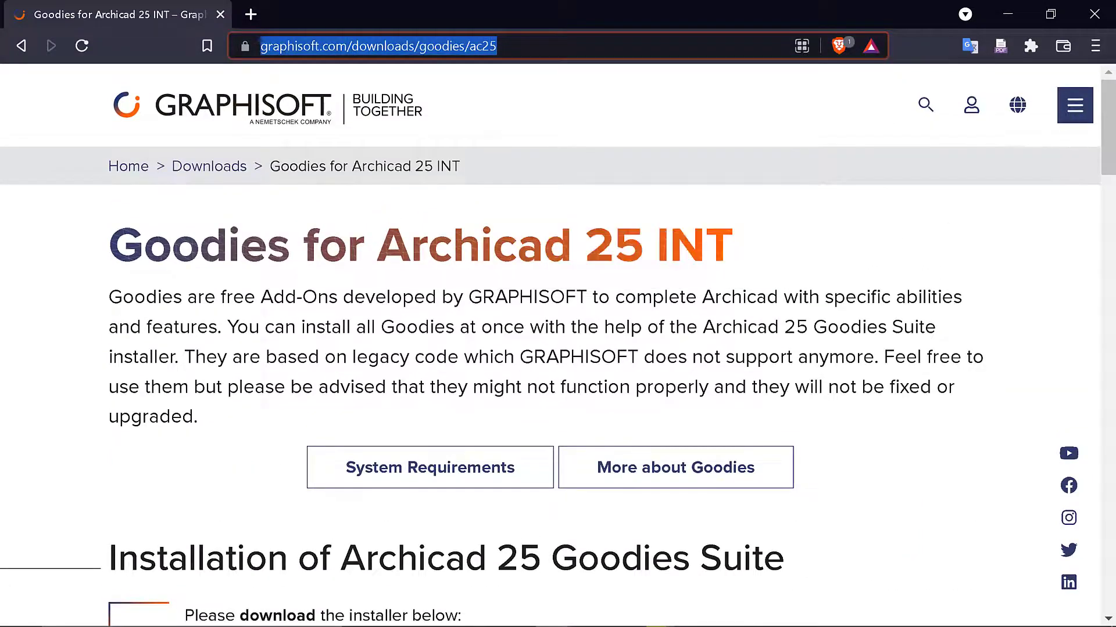
Step: Close Brave, then run Goodies_Suite-25-INT-4013-1.0.exe from Downloads\Programs in File Explorer
{"action": "left_click", "coordinate": [1112, 24]}
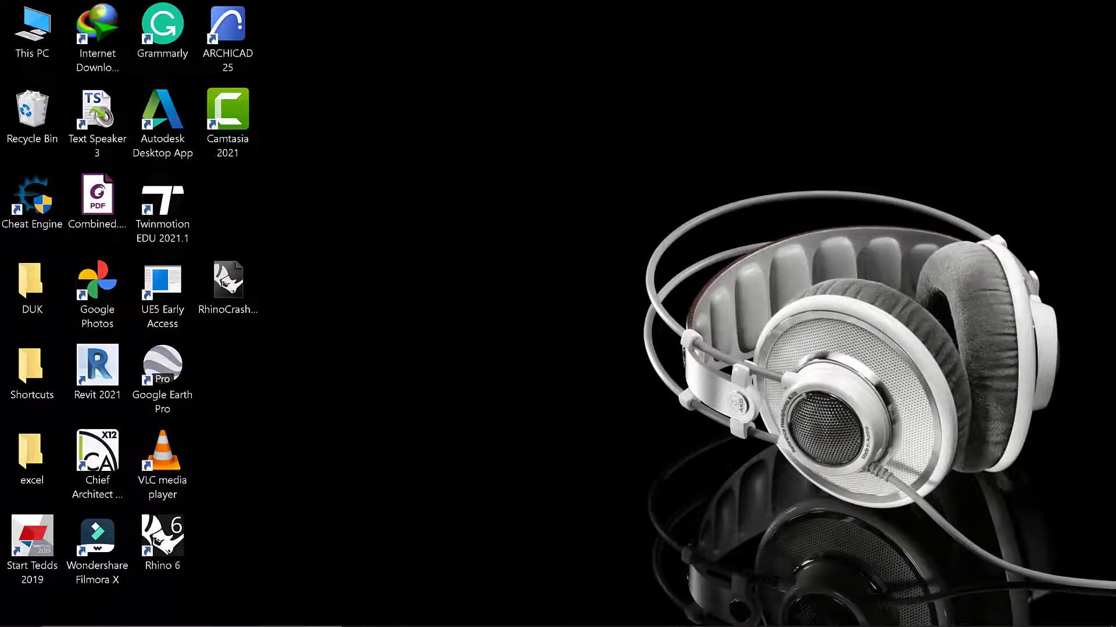
{"action": "left_click", "coordinate": [573, 610]}
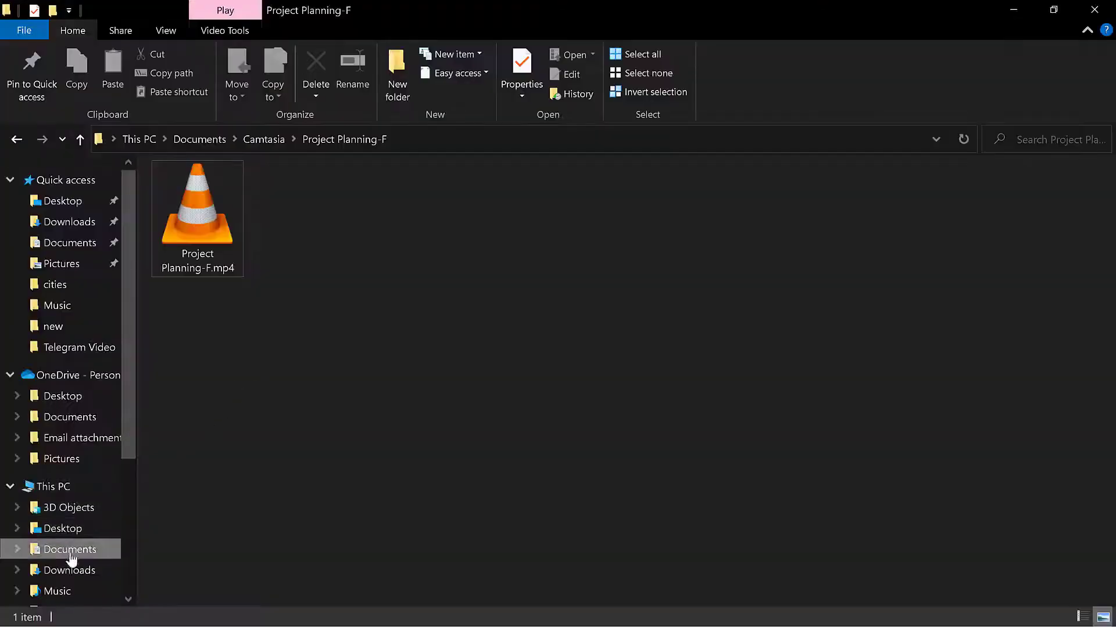
{"action": "left_click", "coordinate": [73, 570]}
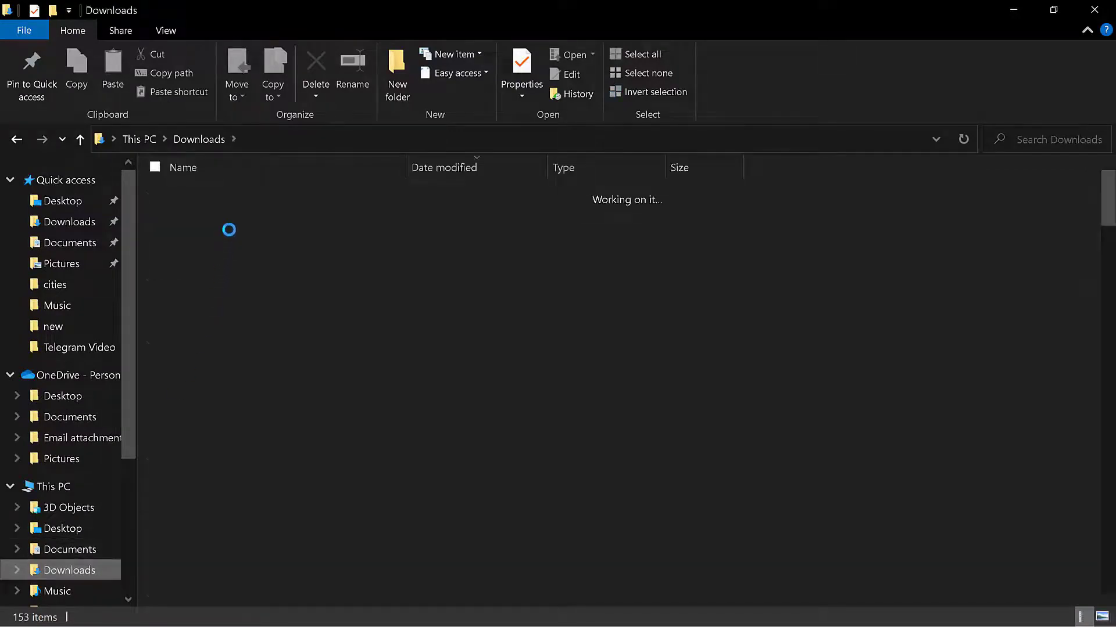
{"action": "double_click", "coordinate": [234, 257]}
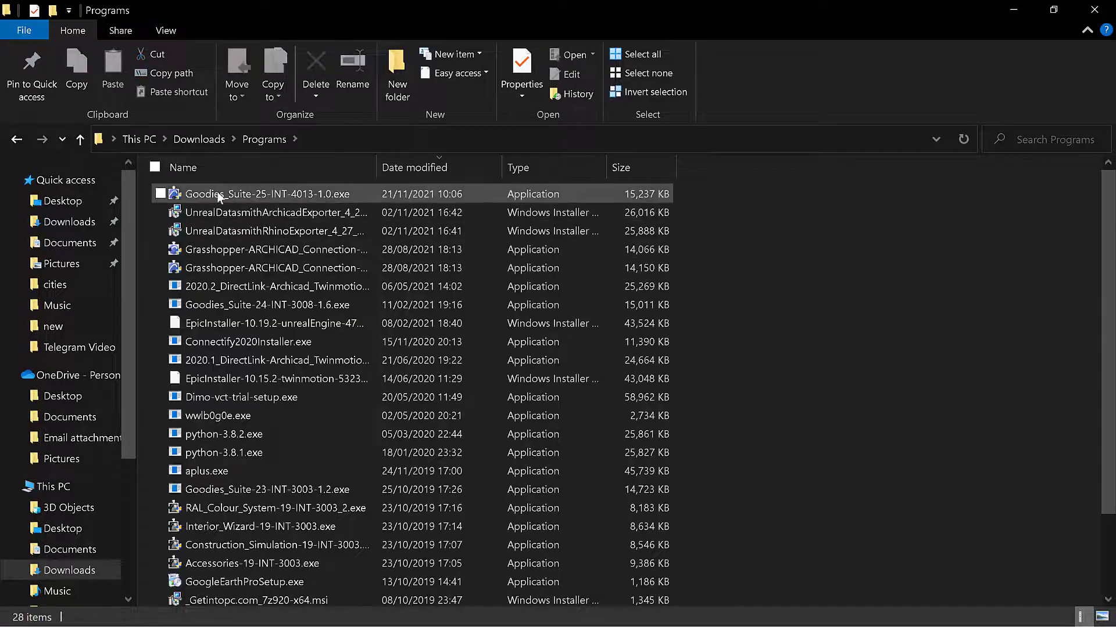
{"action": "left_click", "coordinate": [220, 197]}
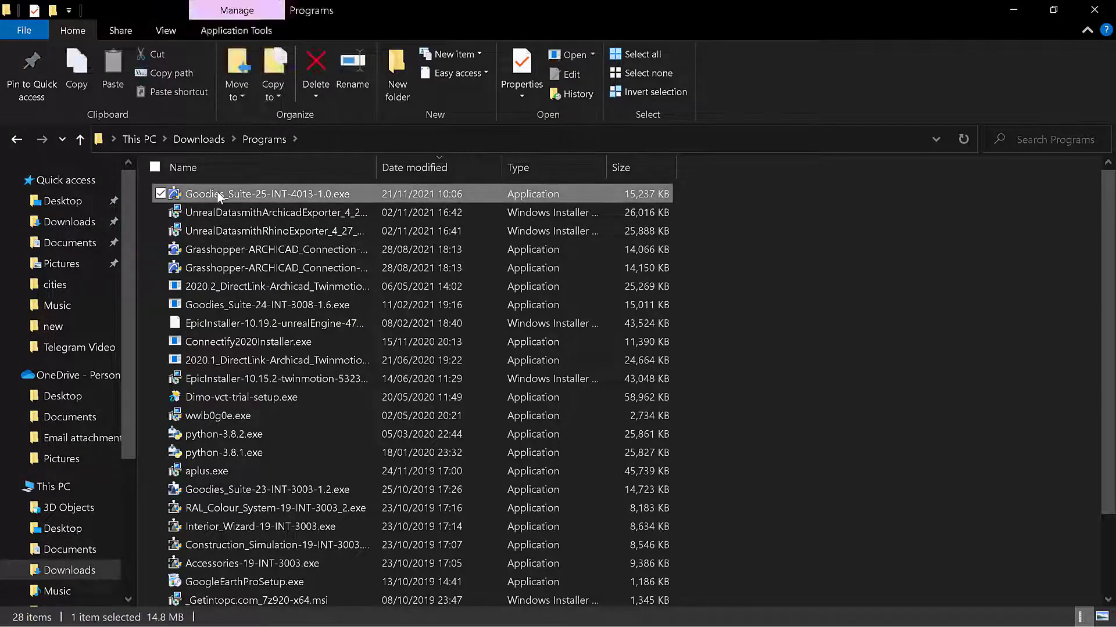
{"action": "right_click", "coordinate": [217, 191]}
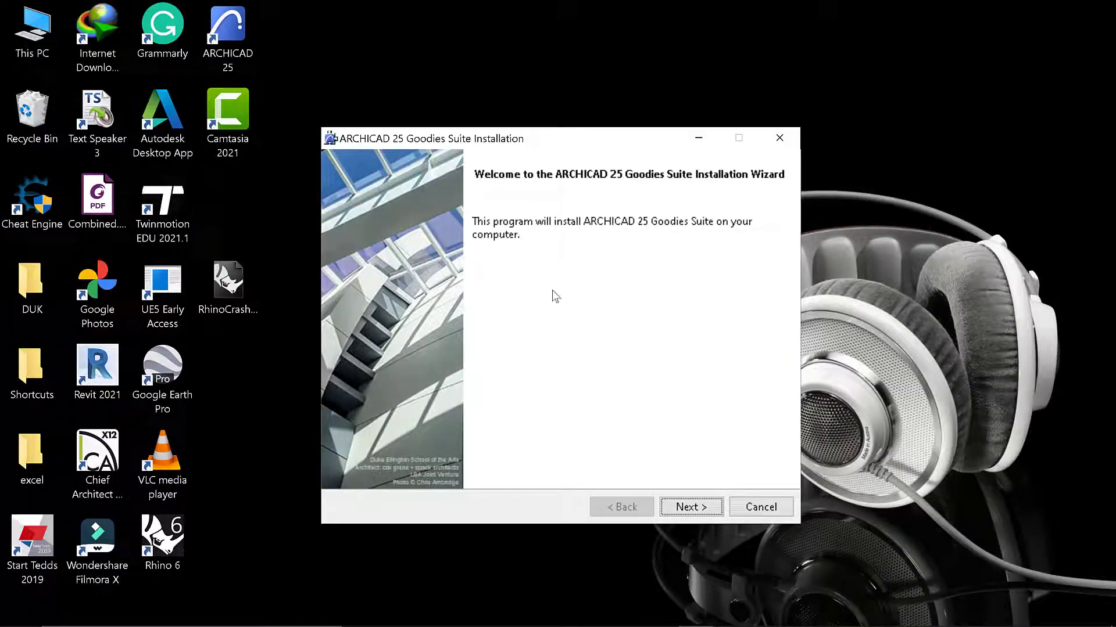
Step: Accept the license and install with the default directory and all components
{"action": "left_click", "coordinate": [691, 506]}
{"action": "left_click", "coordinate": [482, 446]}
{"action": "left_click", "coordinate": [692, 506]}
{"action": "left_click", "coordinate": [694, 508]}
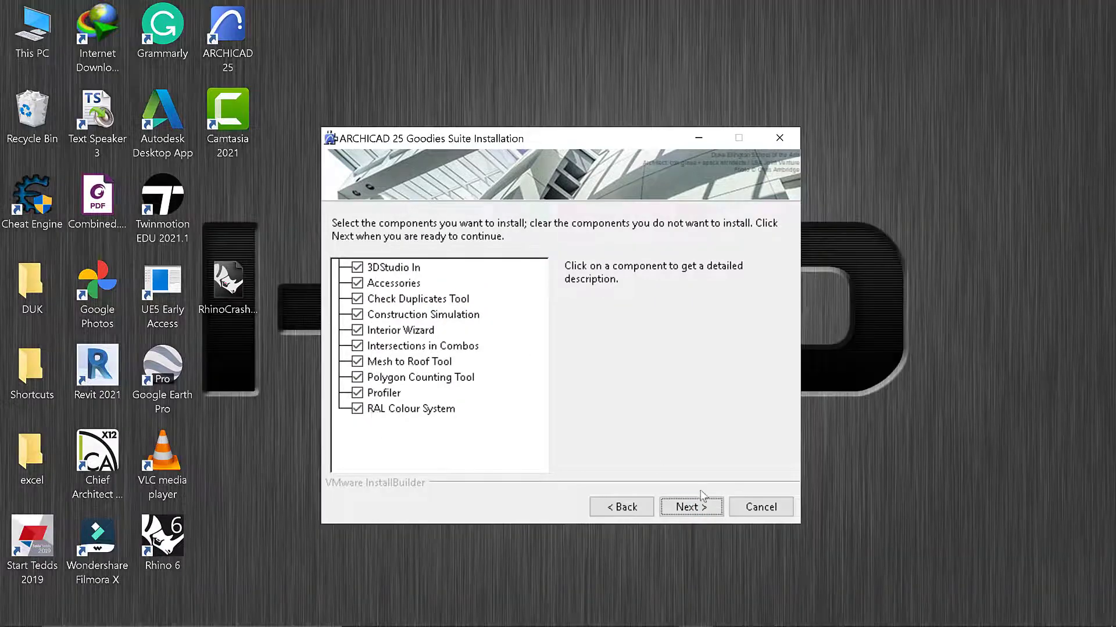
{"action": "left_click", "coordinate": [701, 502]}
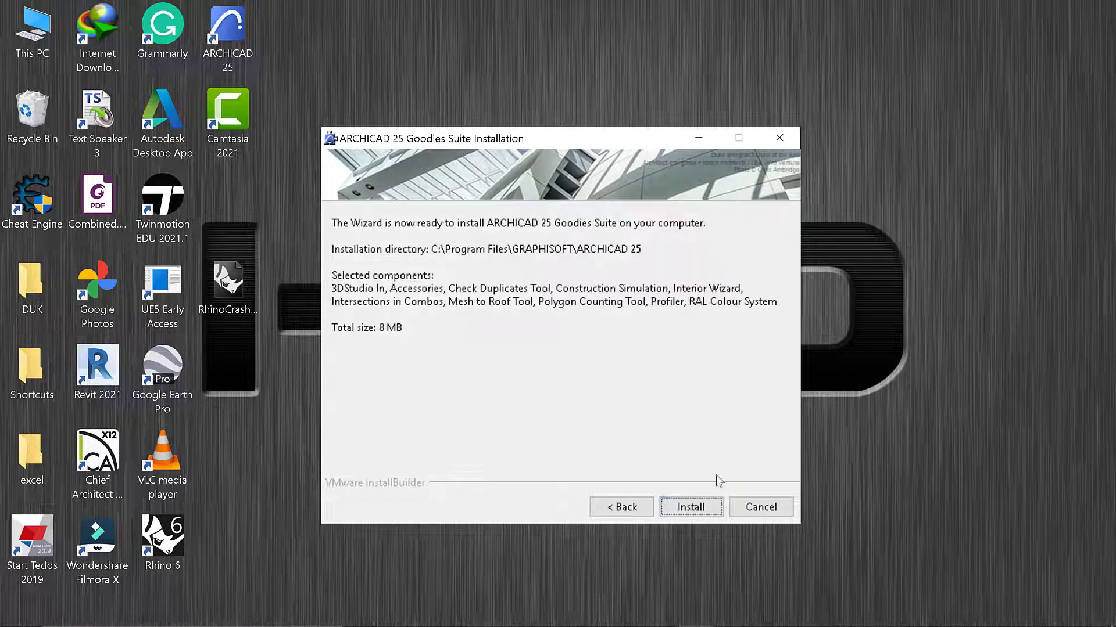
{"action": "left_click", "coordinate": [710, 505]}
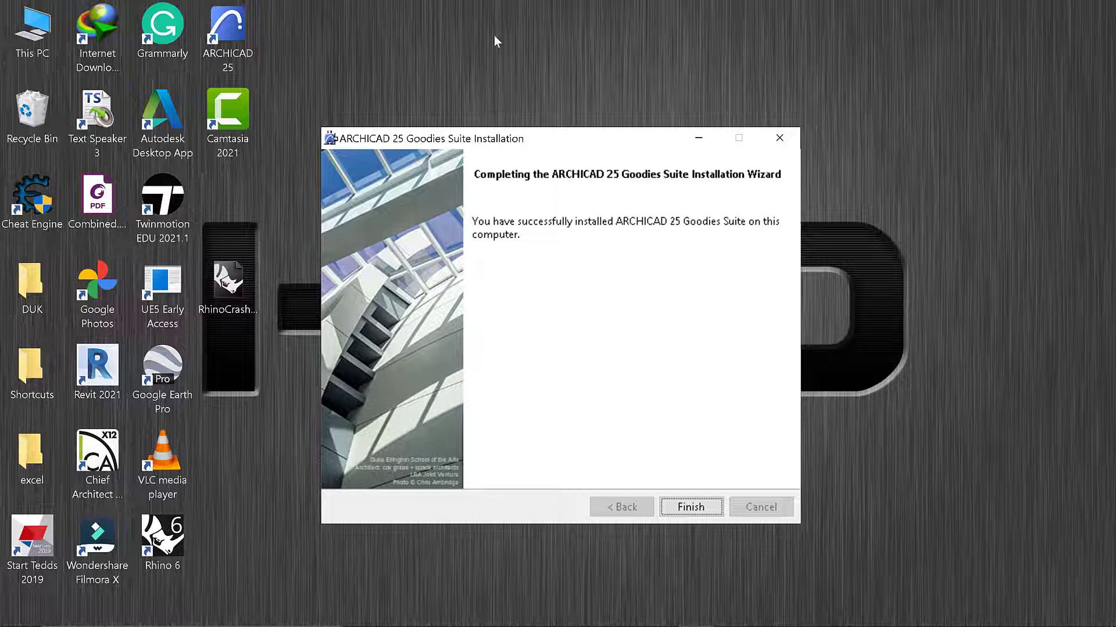
Step: Close the finished installer and open Program Files on Local Disk (C:) in a maximized folder window
{"action": "left_click", "coordinate": [691, 506]}
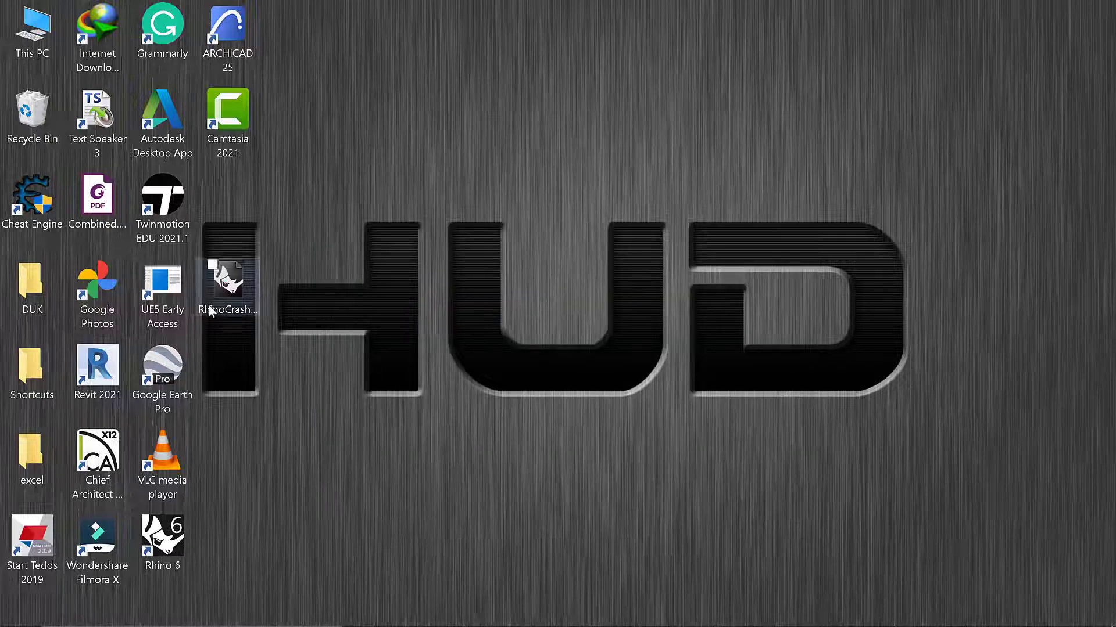
{"action": "left_click", "coordinate": [51, 371]}
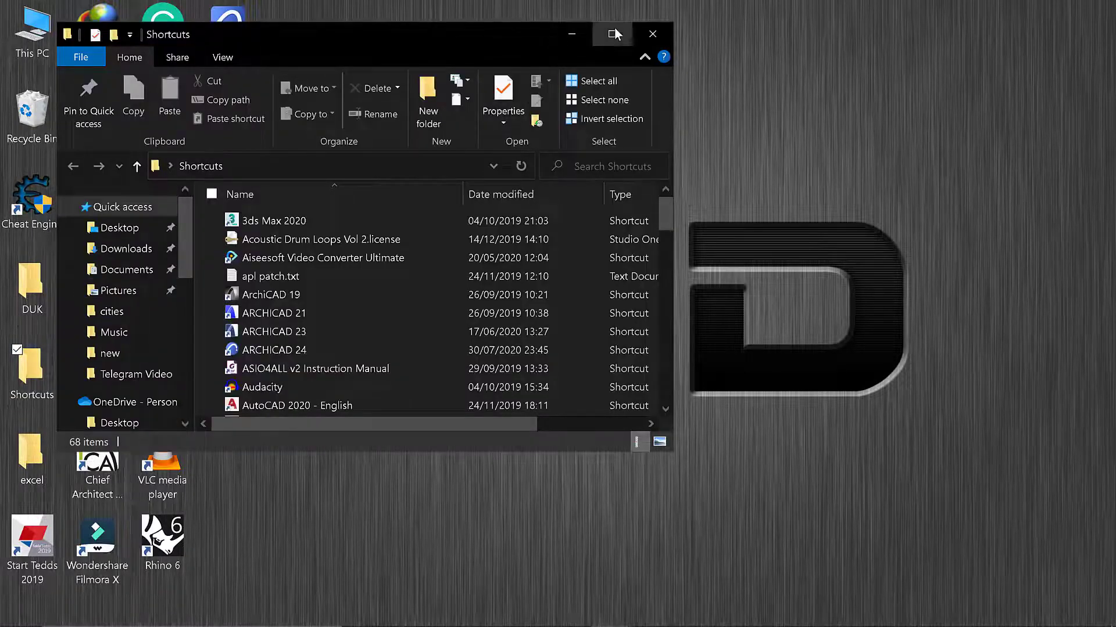
{"action": "left_click", "coordinate": [611, 33]}
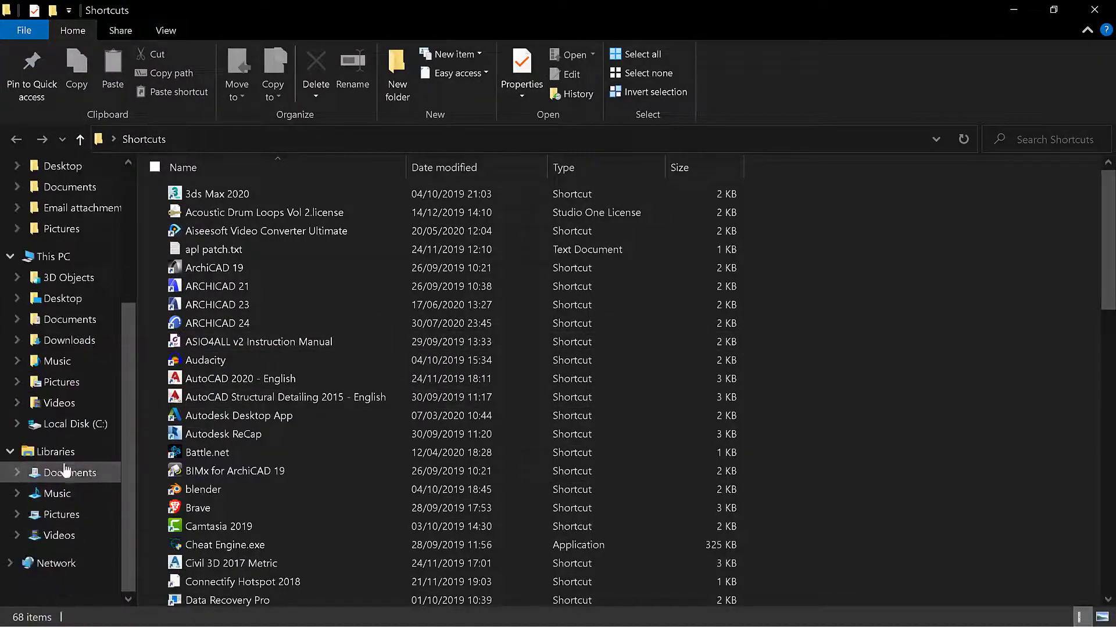
{"action": "left_click", "coordinate": [67, 426]}
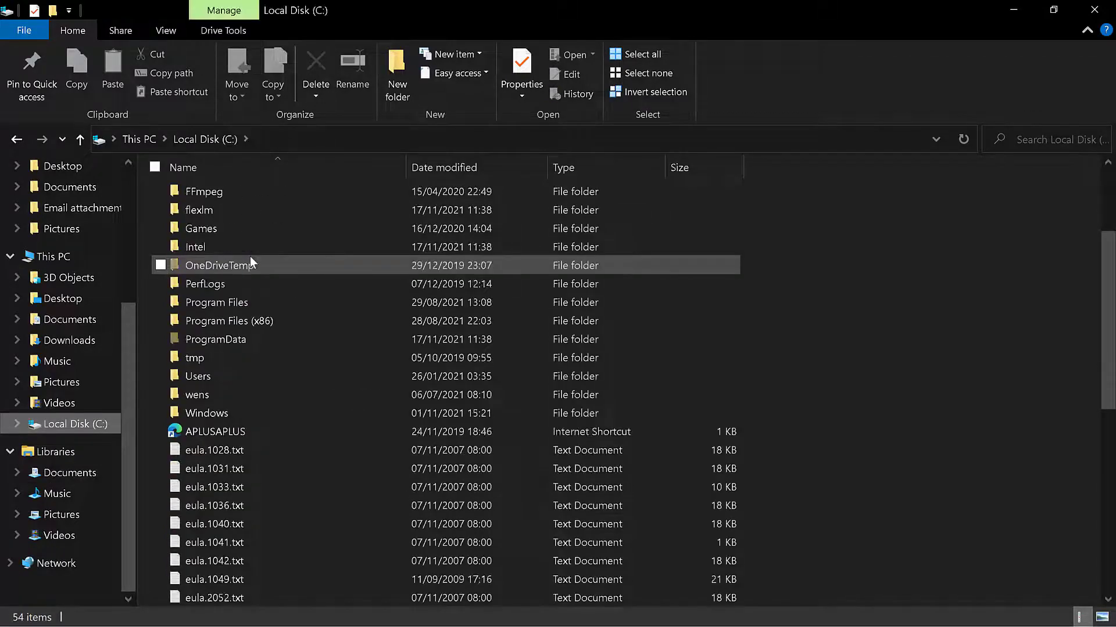
{"action": "left_click", "coordinate": [246, 451]}
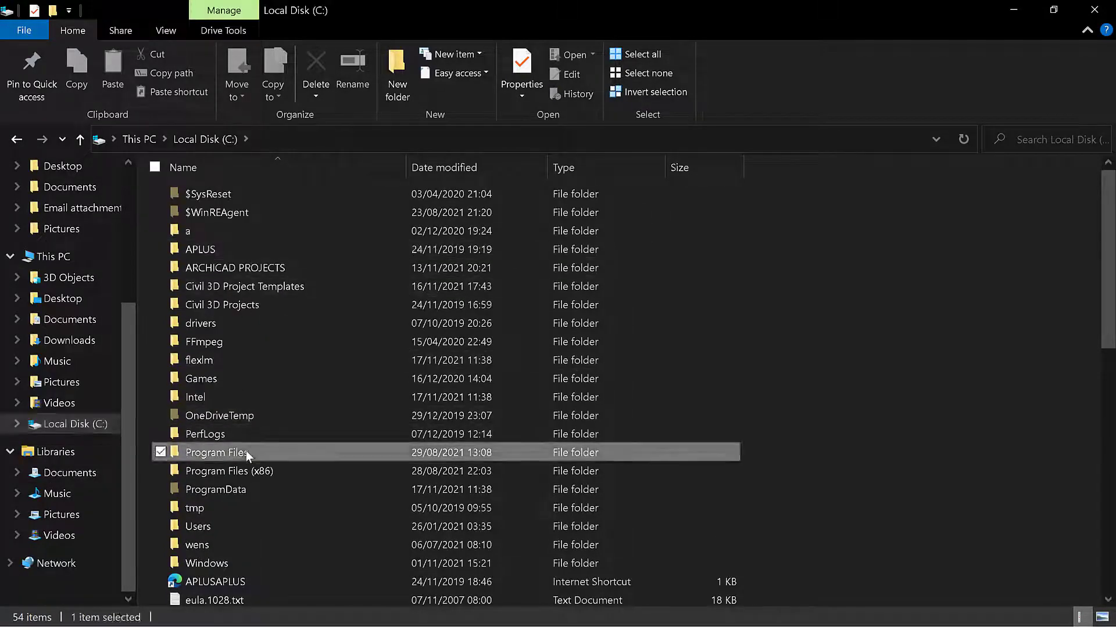
{"action": "double_click", "coordinate": [240, 445]}
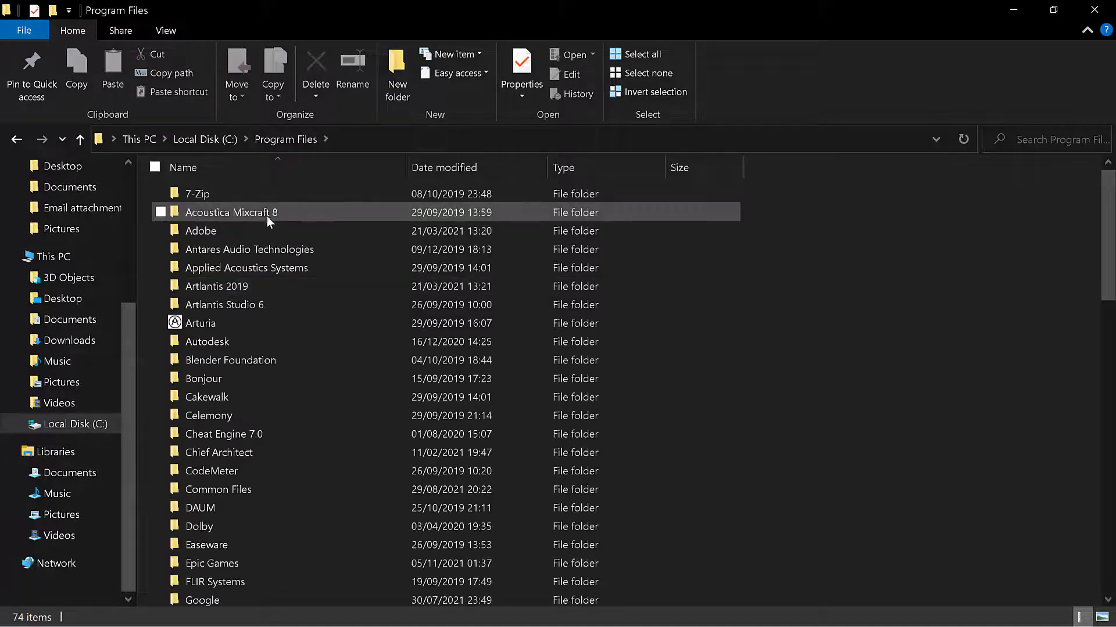
Step: Browse into GRAPHISOFT\ARCHICAD 25\Accessories Library 25
{"action": "scroll", "coordinate": [272, 255], "scroll_direction": "down", "scroll_amount": 5}
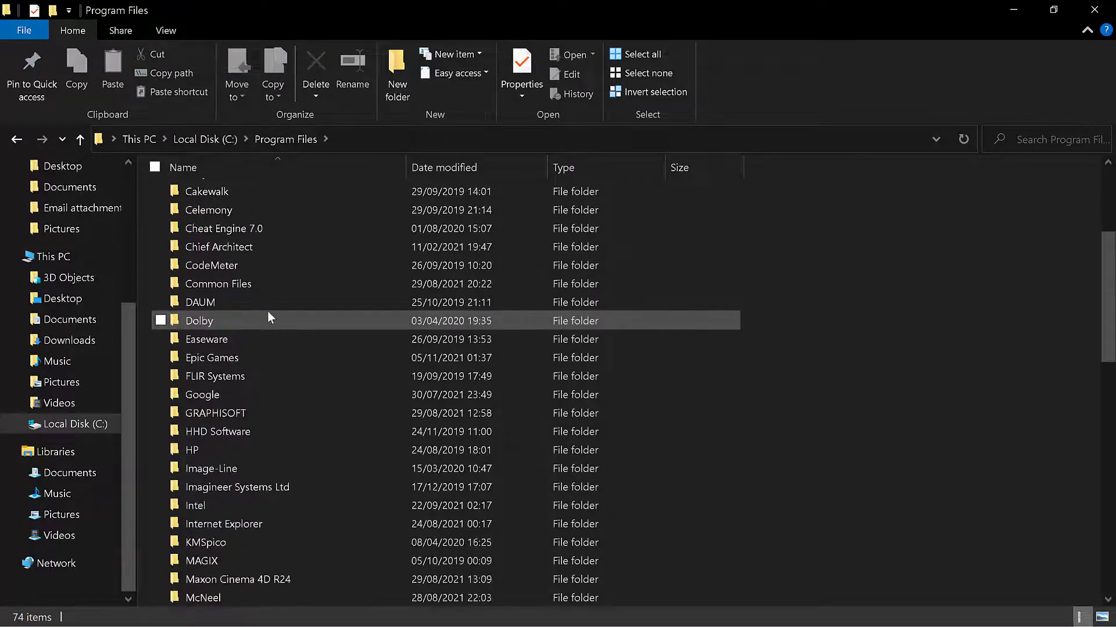
{"action": "double_click", "coordinate": [237, 358]}
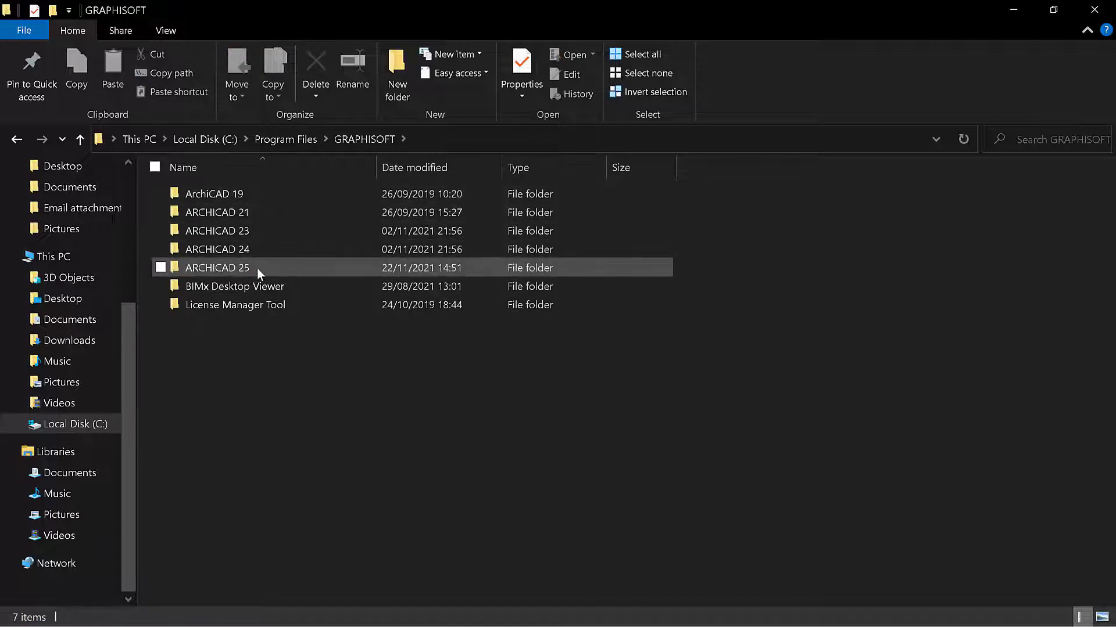
{"action": "left_click", "coordinate": [256, 268]}
{"action": "double_click", "coordinate": [257, 268]}
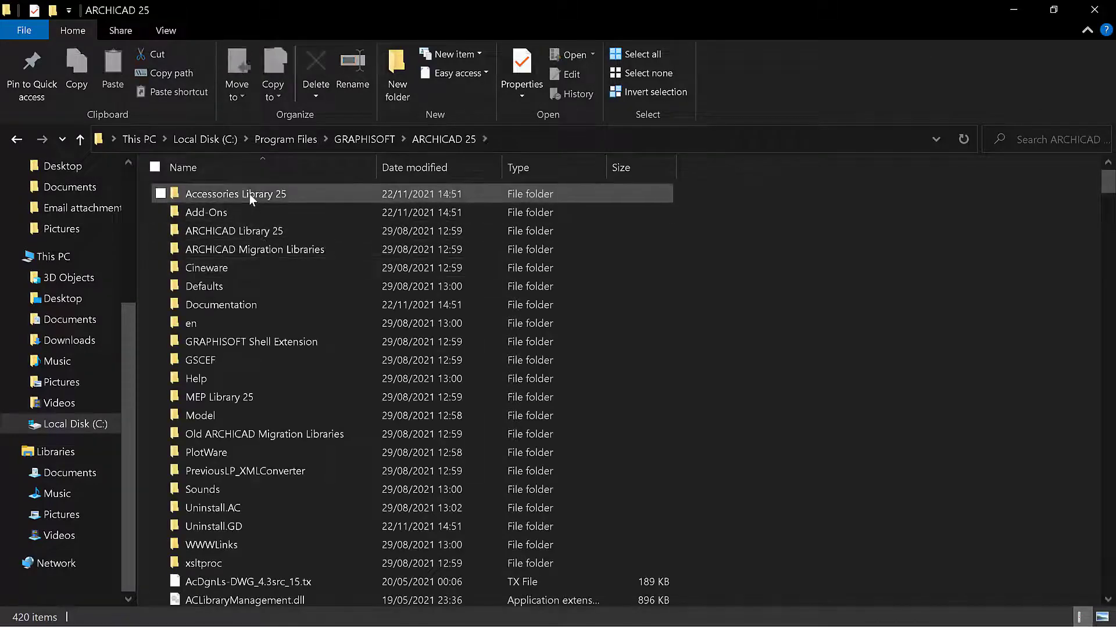
{"action": "left_click", "coordinate": [282, 193]}
{"action": "double_click", "coordinate": [281, 193]}
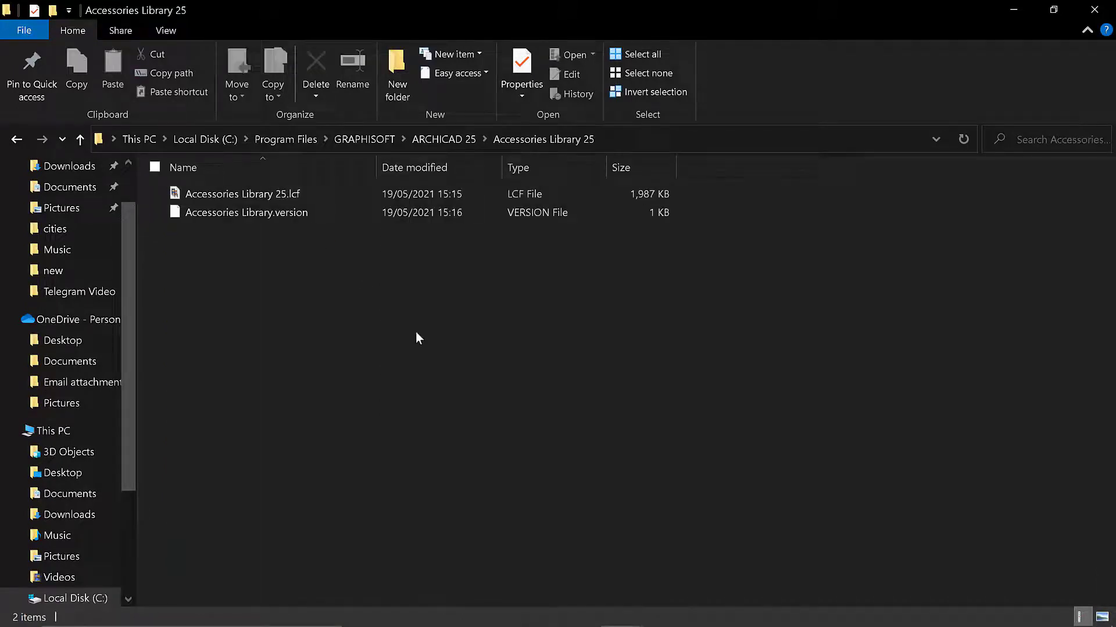
Step: Copy both Accessories Library 25 files
{"action": "left_click_drag", "start_coordinate": [416, 332], "coordinate": [288, 193]}
{"action": "right_click", "coordinate": [287, 192]}
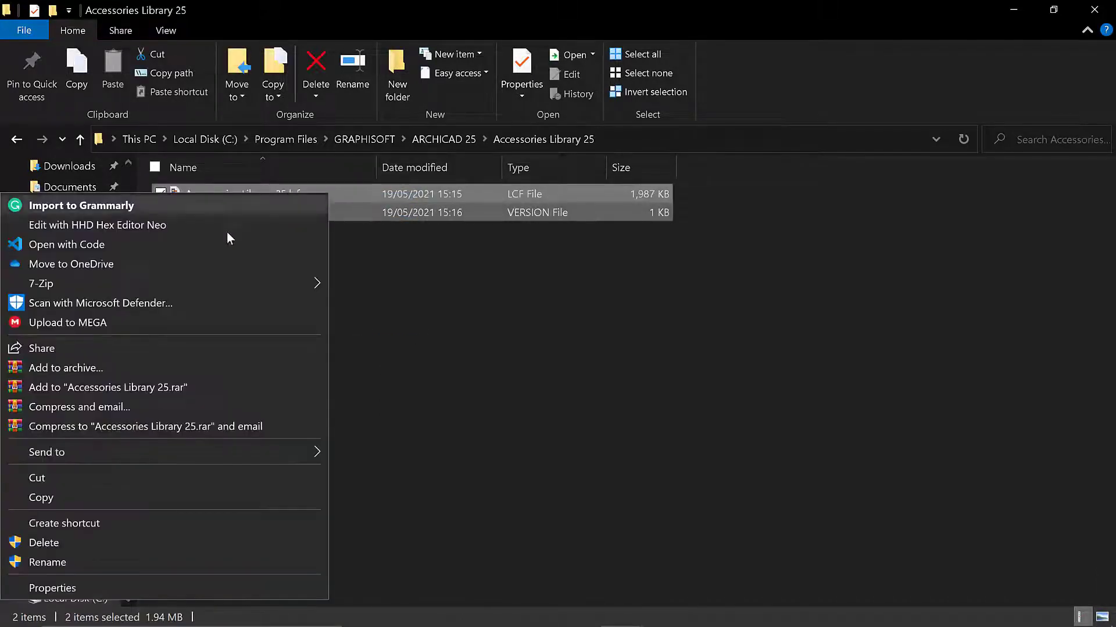
{"action": "left_click", "coordinate": [89, 495]}
Step: Paste the two files into the ARCHICAD Library 25 folder, granting administrator permission
{"action": "left_click", "coordinate": [443, 140]}
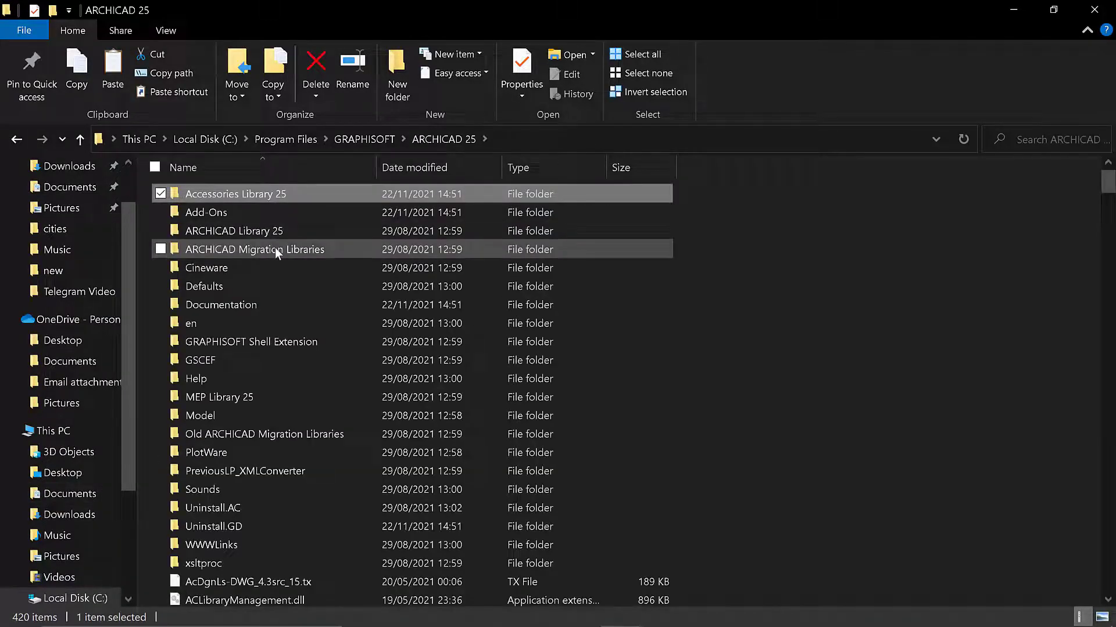
{"action": "double_click", "coordinate": [273, 234]}
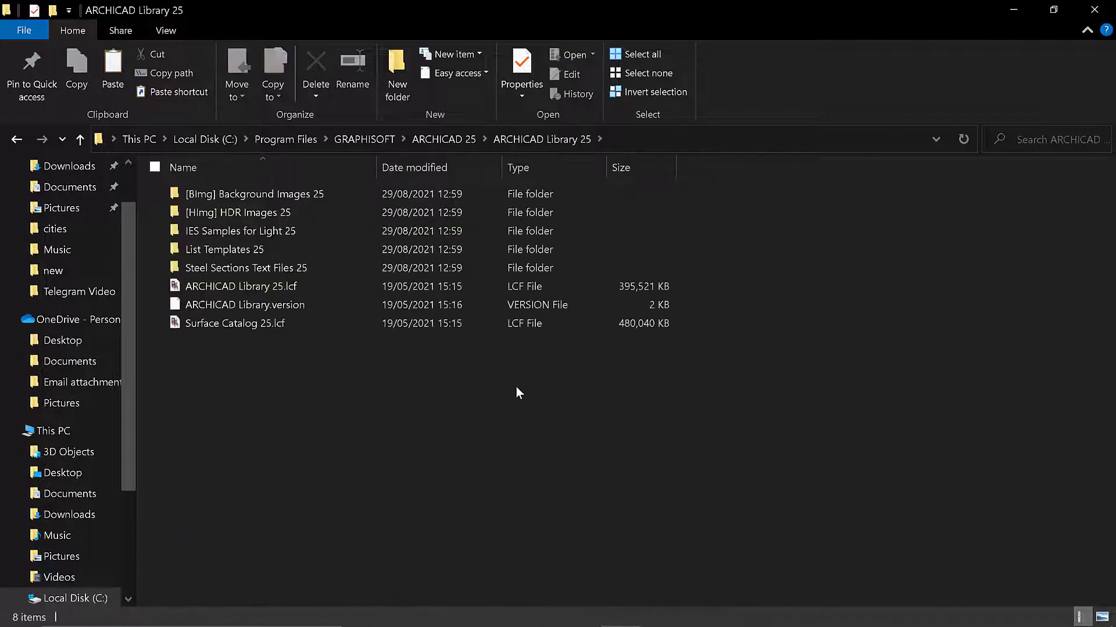
{"action": "right_click", "coordinate": [461, 449]}
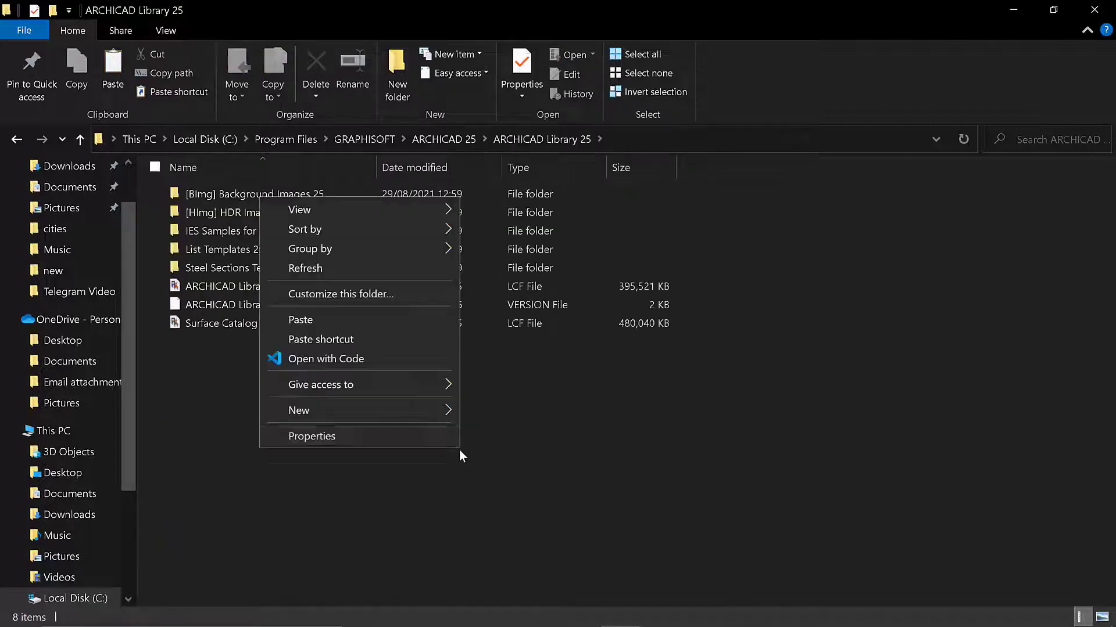
{"action": "left_click", "coordinate": [322, 317]}
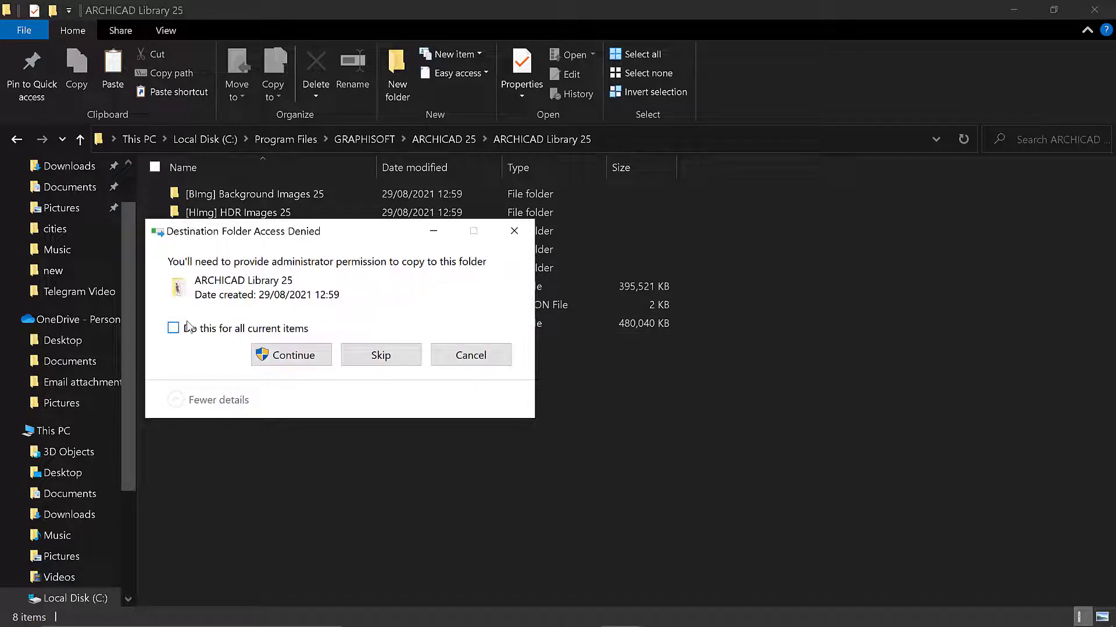
{"action": "left_click", "coordinate": [285, 355]}
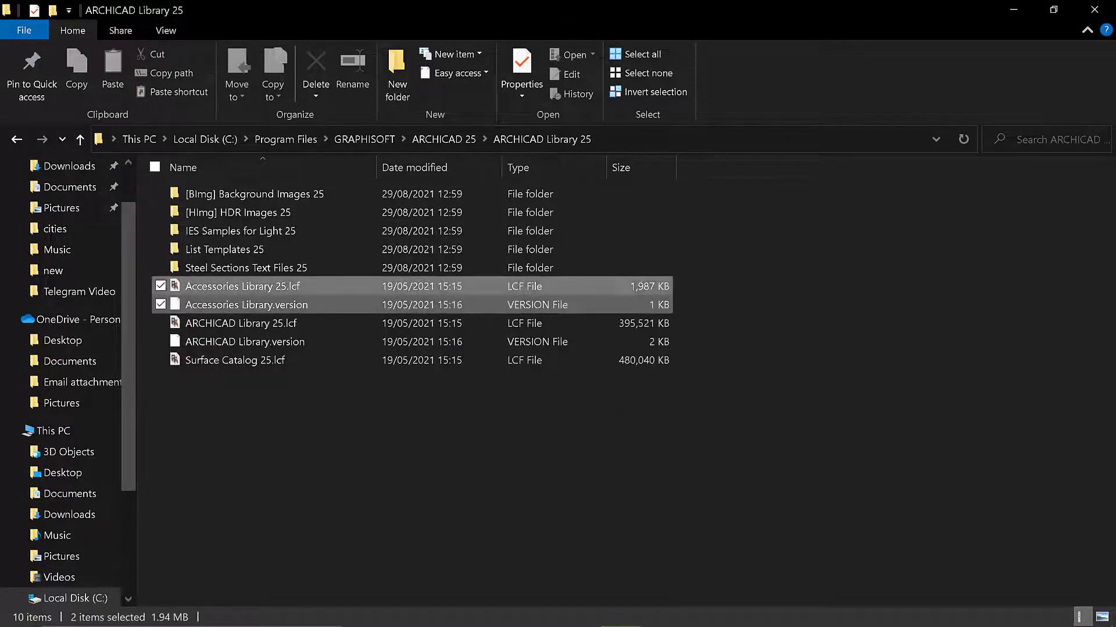
{"action": "left_click", "coordinate": [1095, 10]}
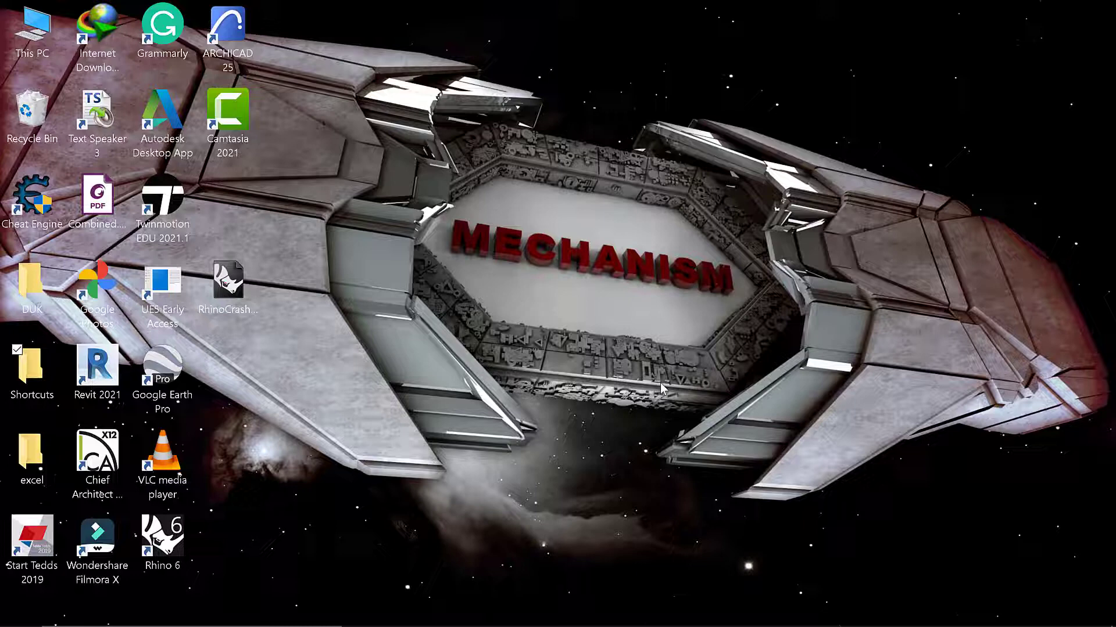
{"action": "mouse_move", "coordinate": [679, 604]}
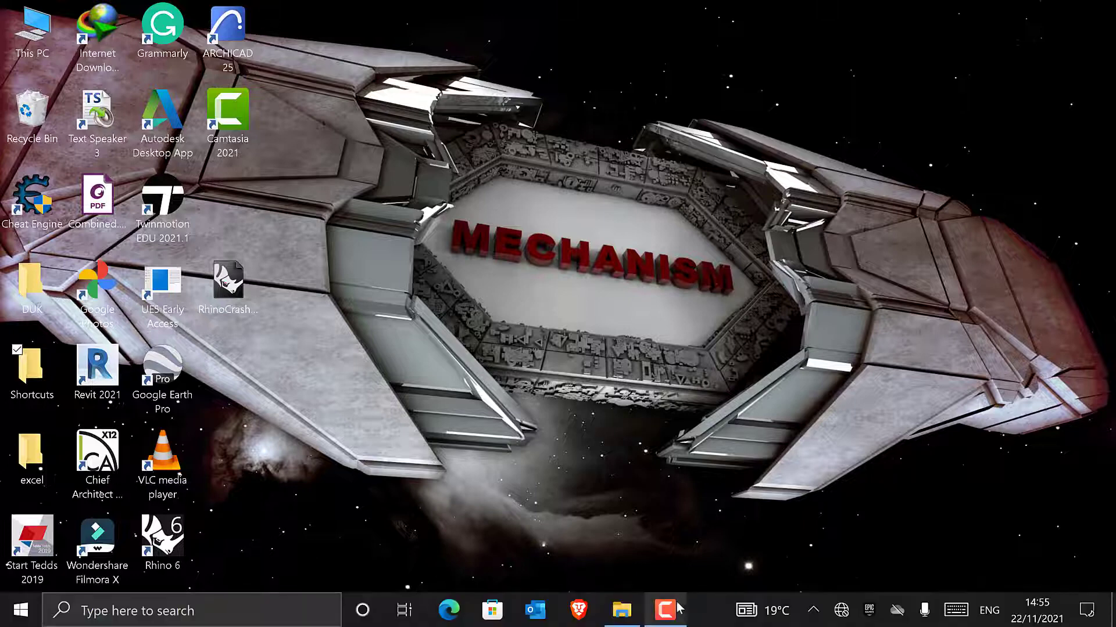